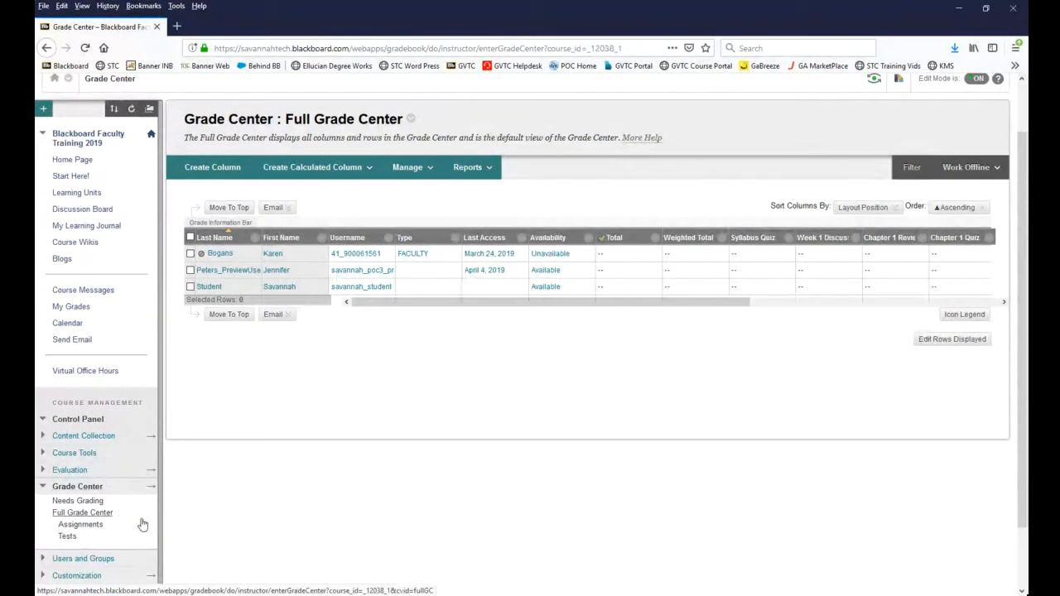
Step: Open the Full Grade Center and delete the Weighted Total column
left_click(85, 514)
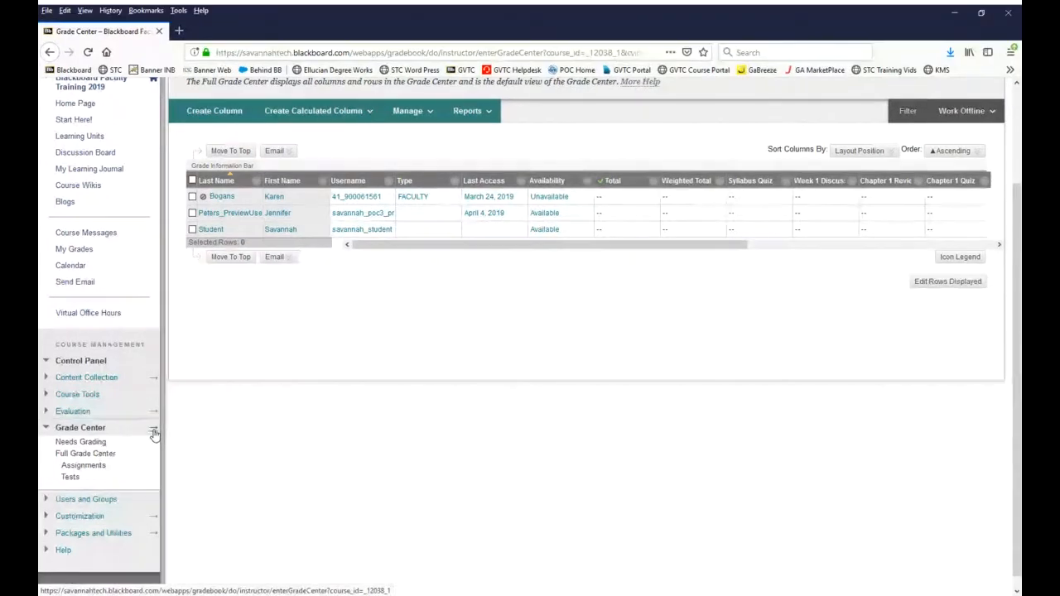
left_click(153, 430)
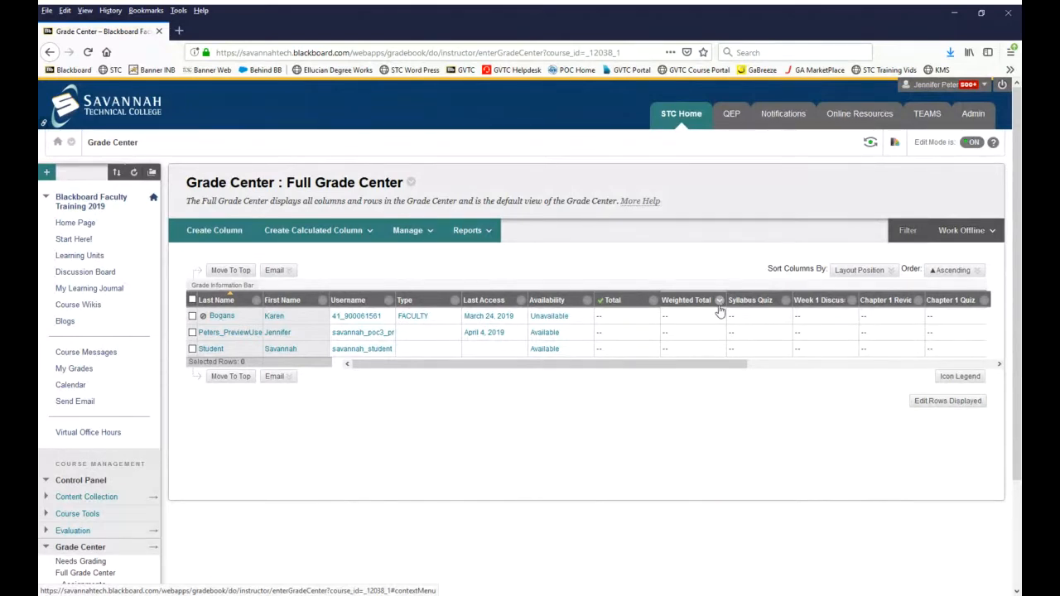
left_click(720, 302)
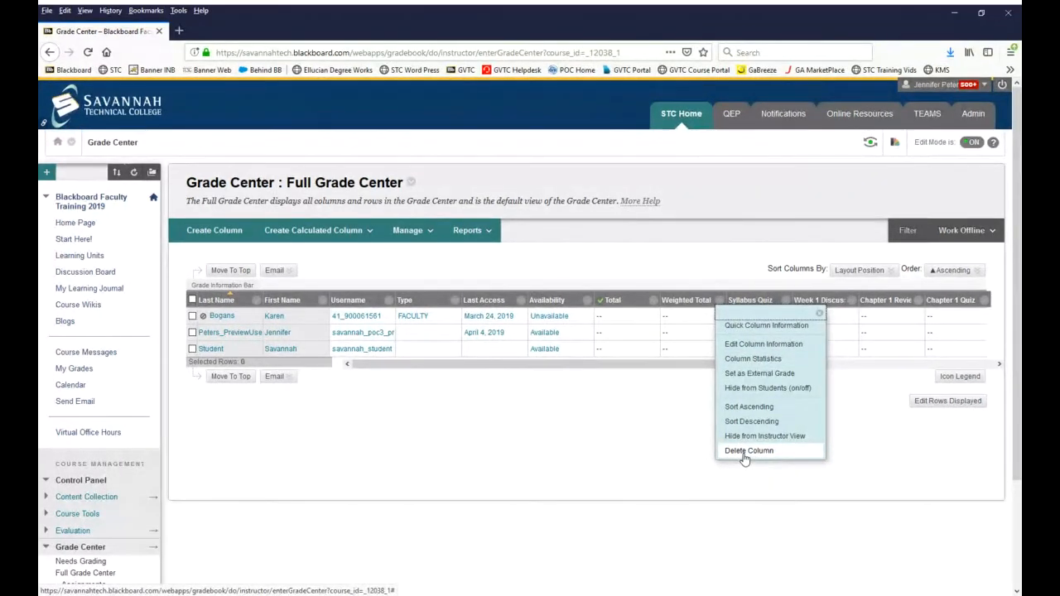
left_click(745, 454)
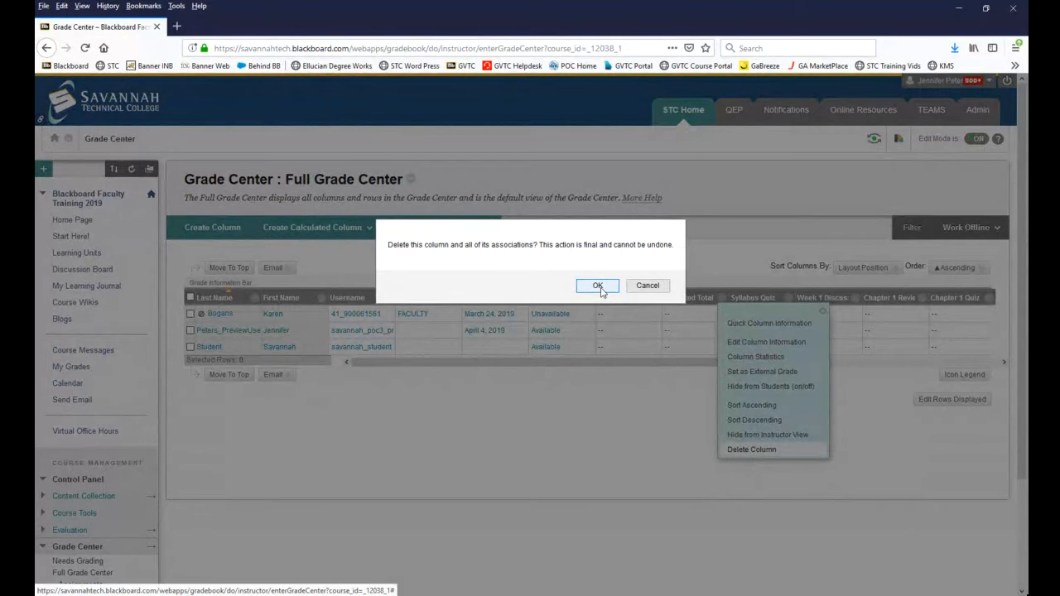
left_click(597, 286)
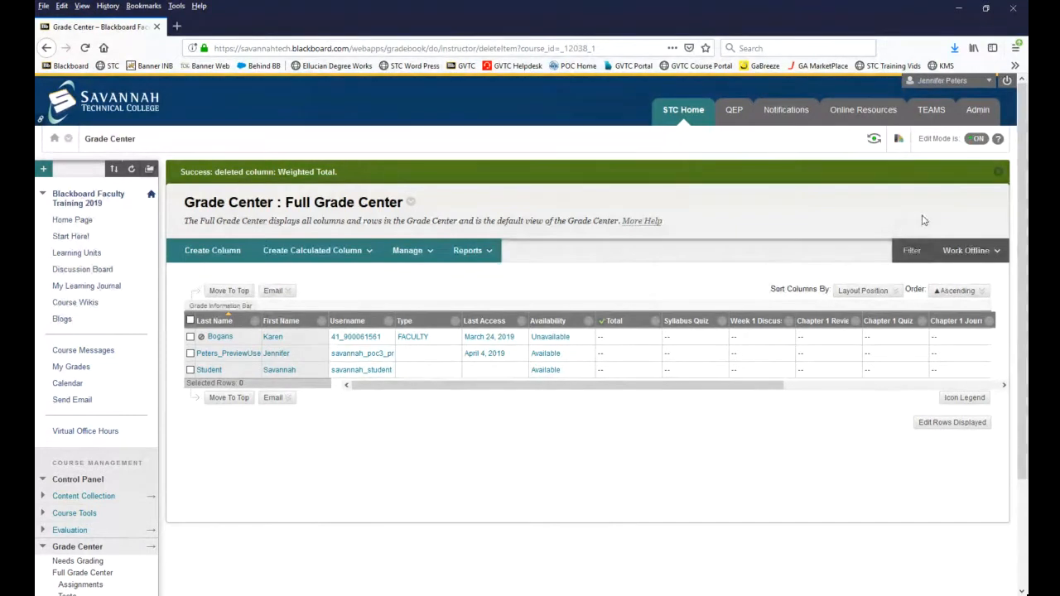
left_click(998, 172)
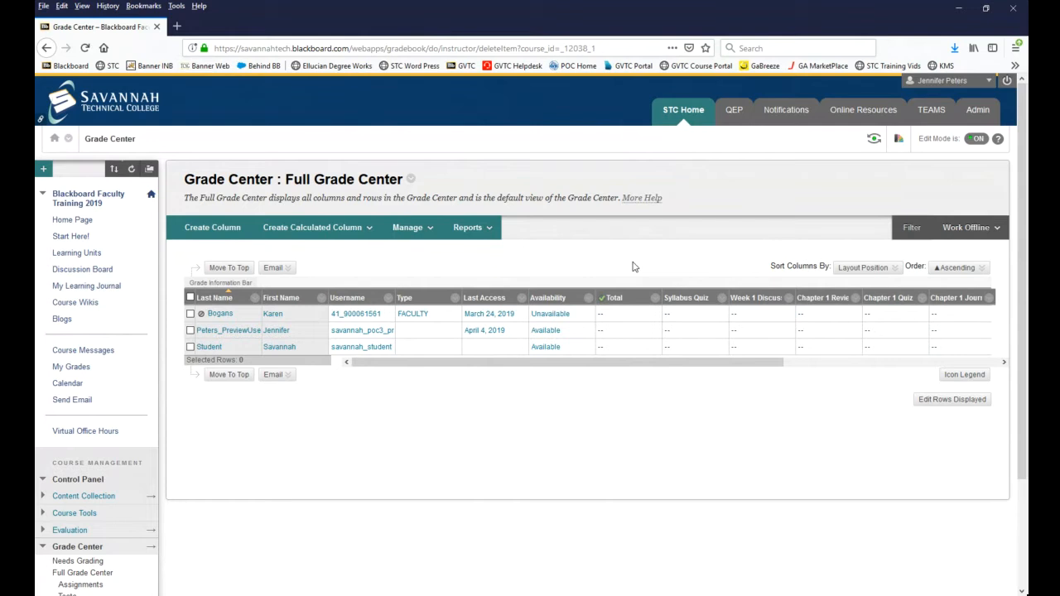
Step: Start a new grade column in the Full Grade Center and name it Participation
left_click_drag(720, 363, 885, 381)
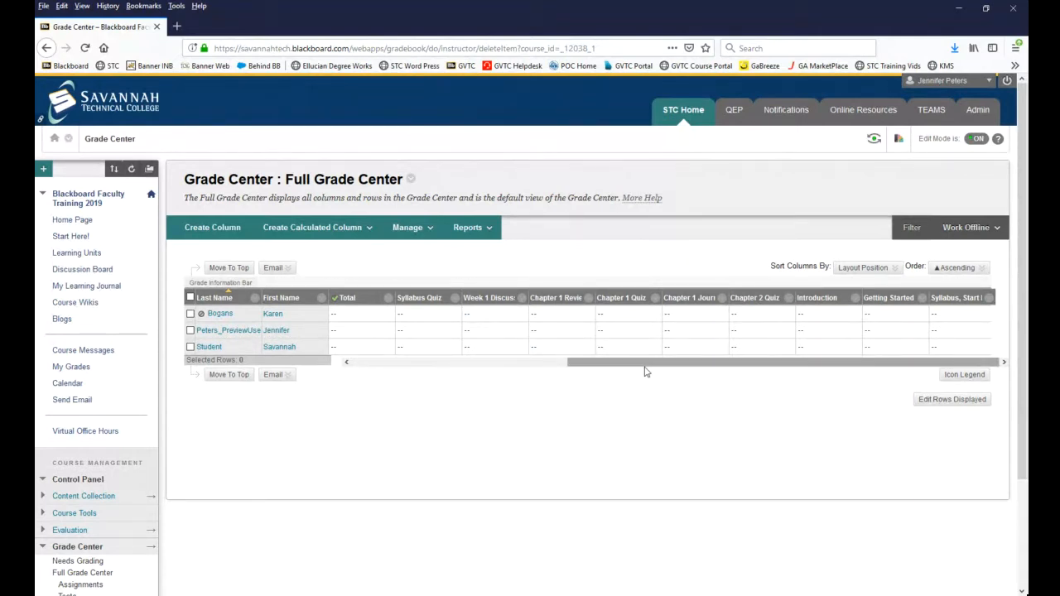
left_click_drag(648, 369, 761, 389)
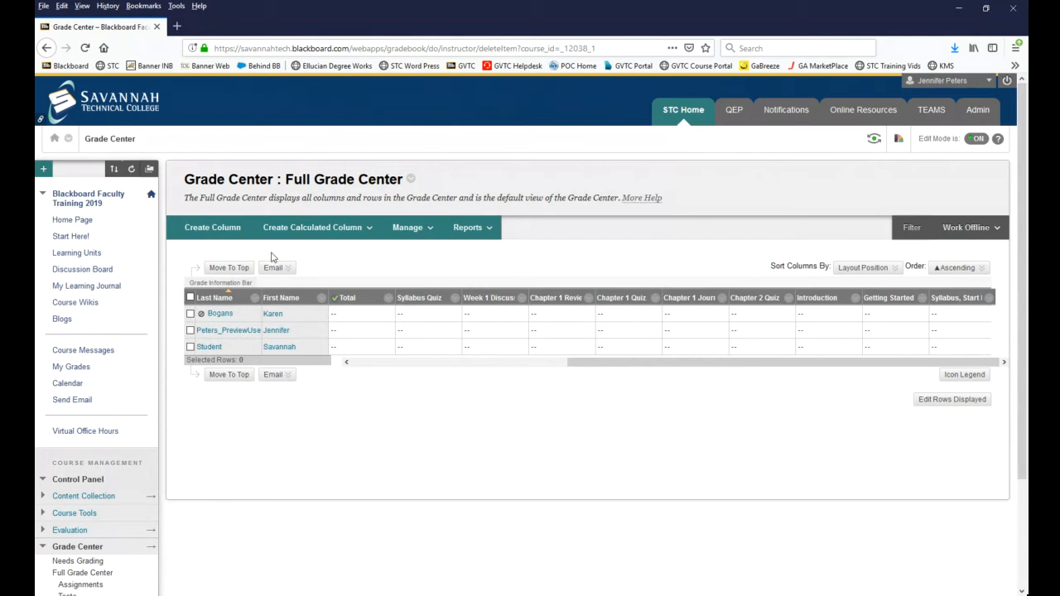
left_click(221, 238)
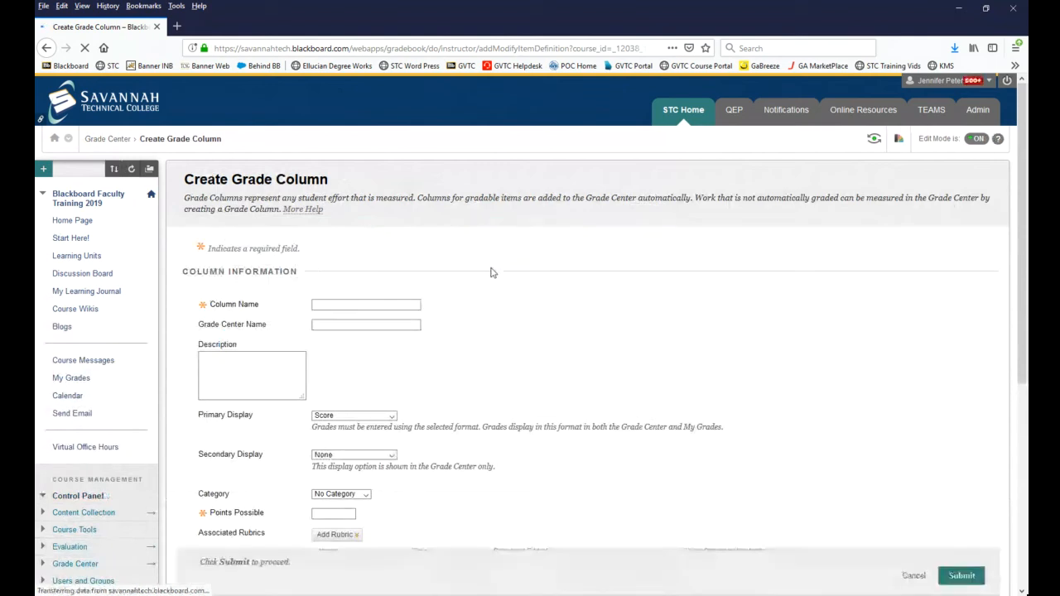
left_click(410, 304)
type("Participation")
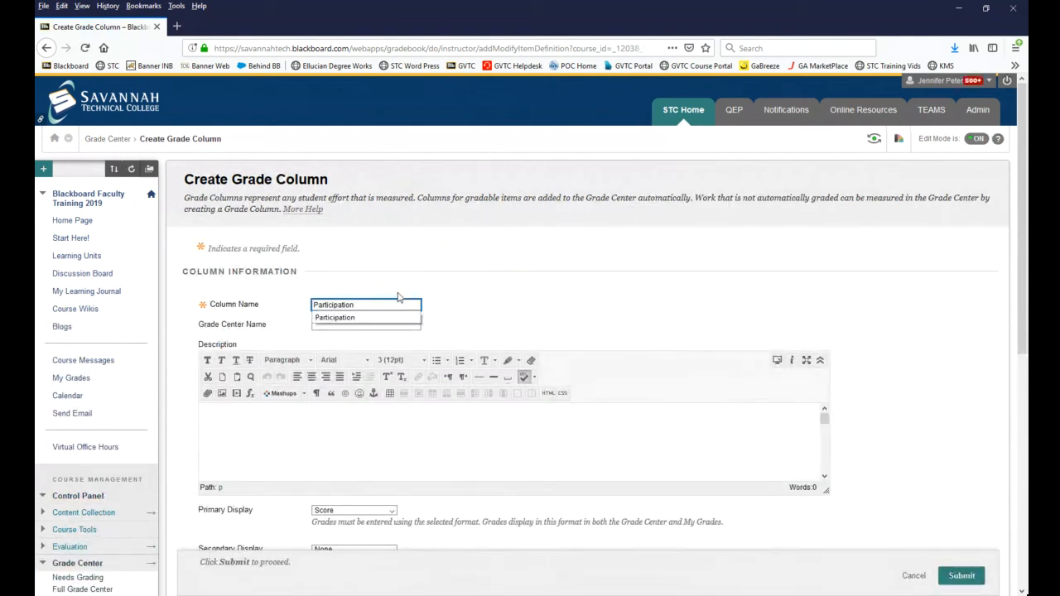
left_click(476, 296)
scroll(547, 280, "down", 4)
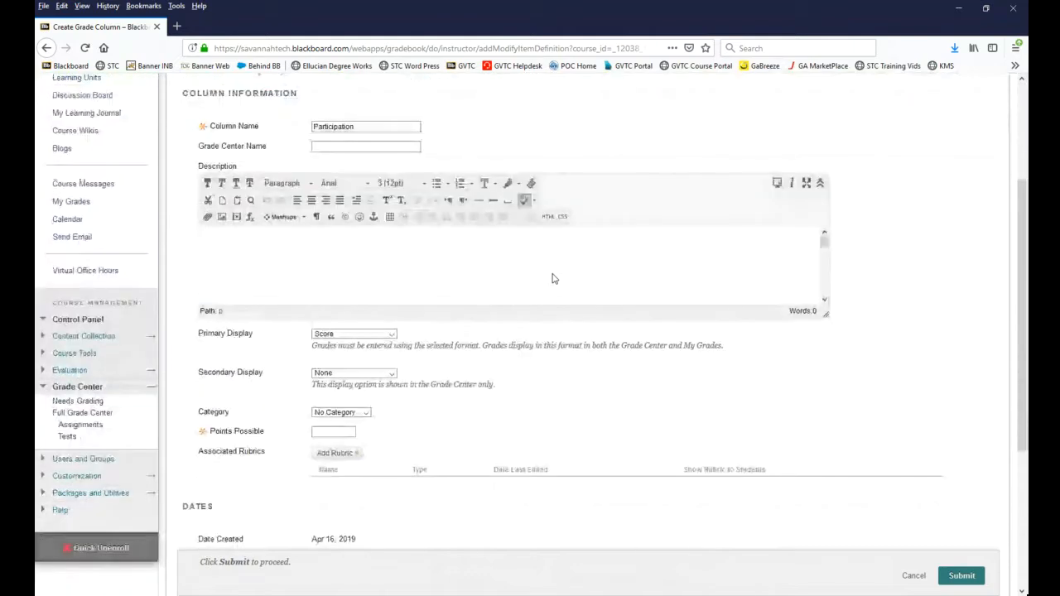
Step: Set the Participation column's primary display to Percentage and its points possible to 100
left_click(391, 334)
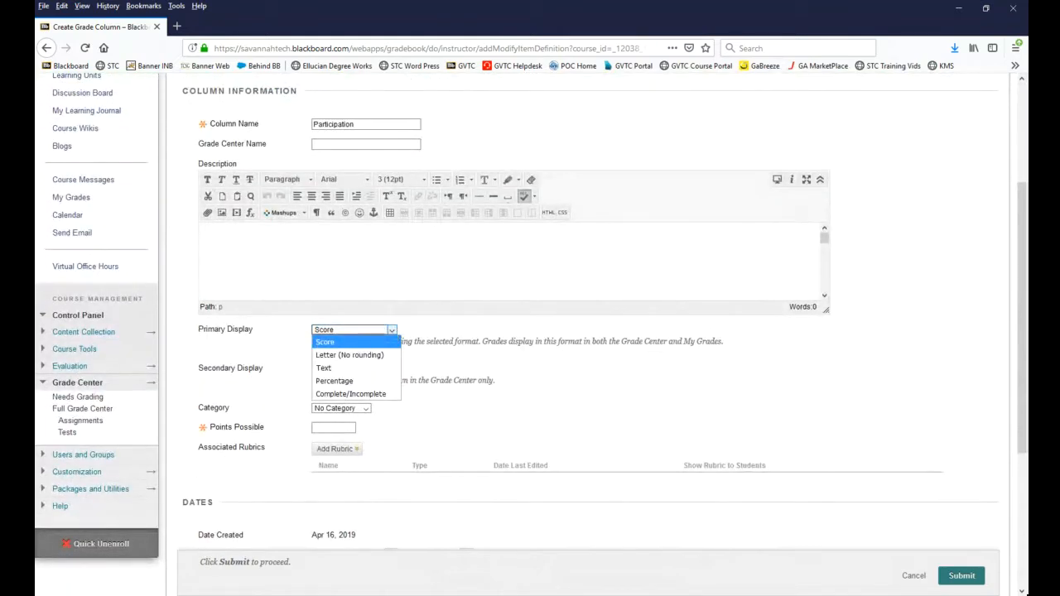
left_click(334, 381)
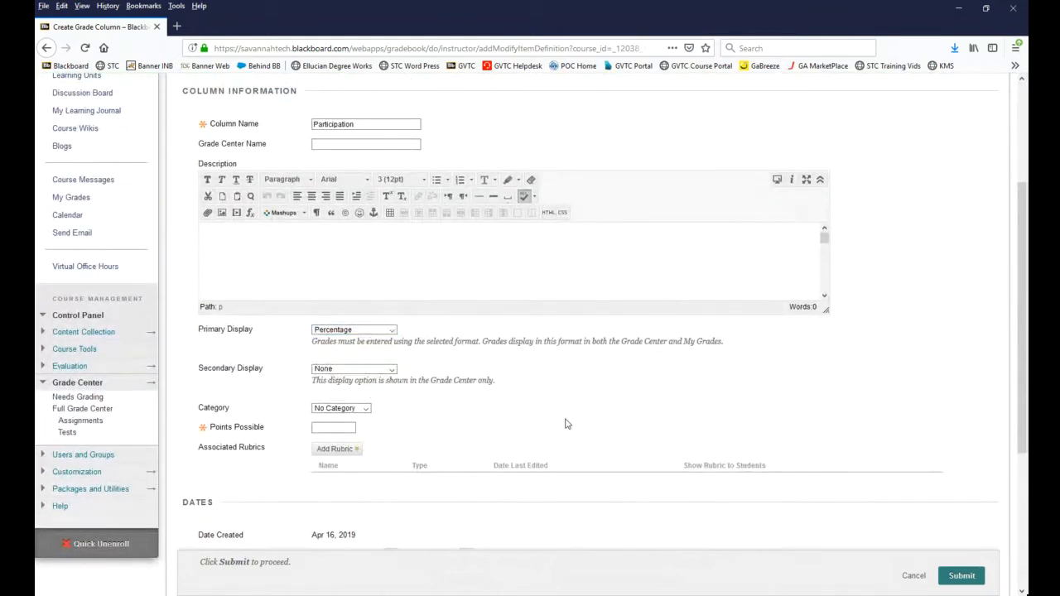
scroll(566, 424, "down", 1)
left_click(334, 367)
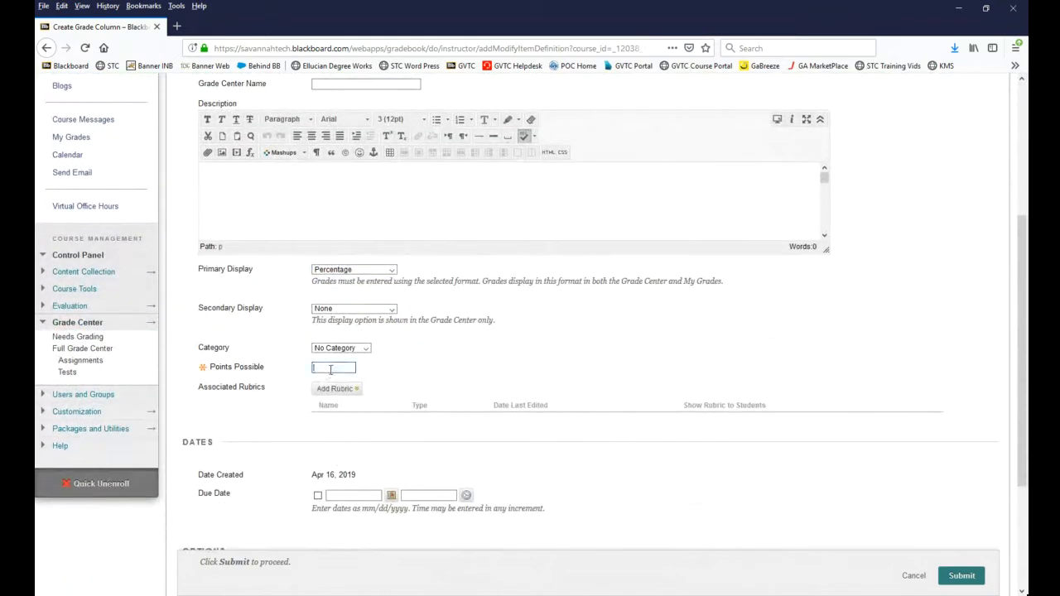
type("100")
left_click(579, 358)
scroll(735, 429, "down", 3)
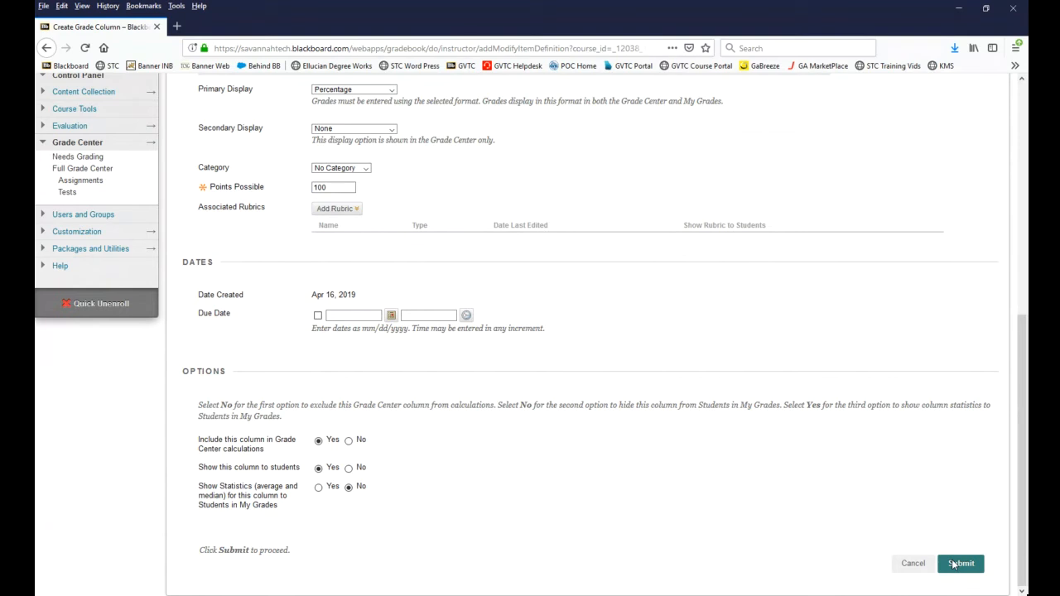
Step: Submit the Participation column without a due date and check it among the grade columns
left_click(318, 317)
left_click(318, 318)
left_click(968, 567)
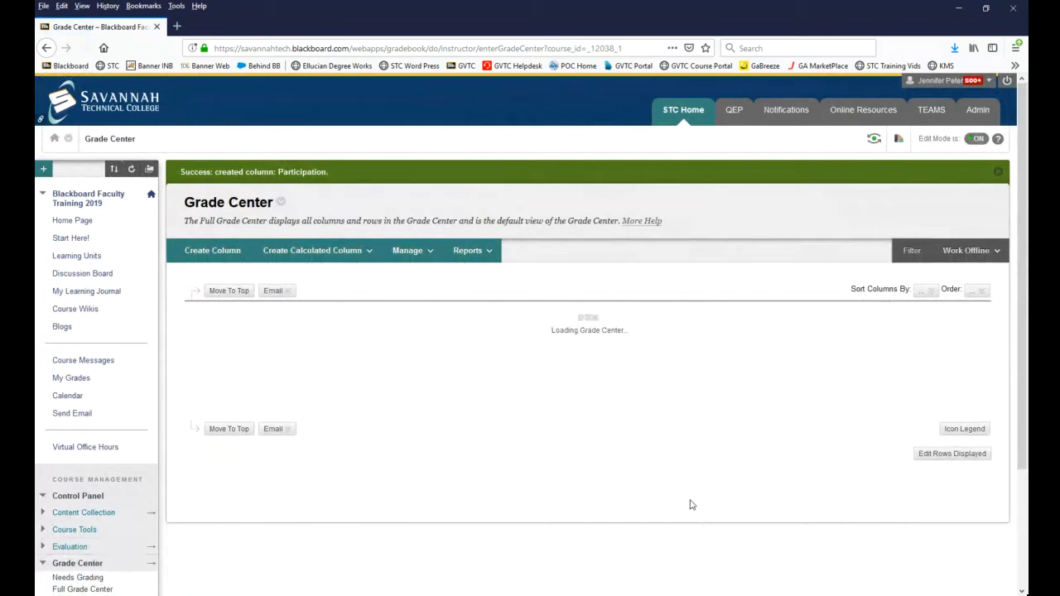
left_click_drag(689, 387, 836, 385)
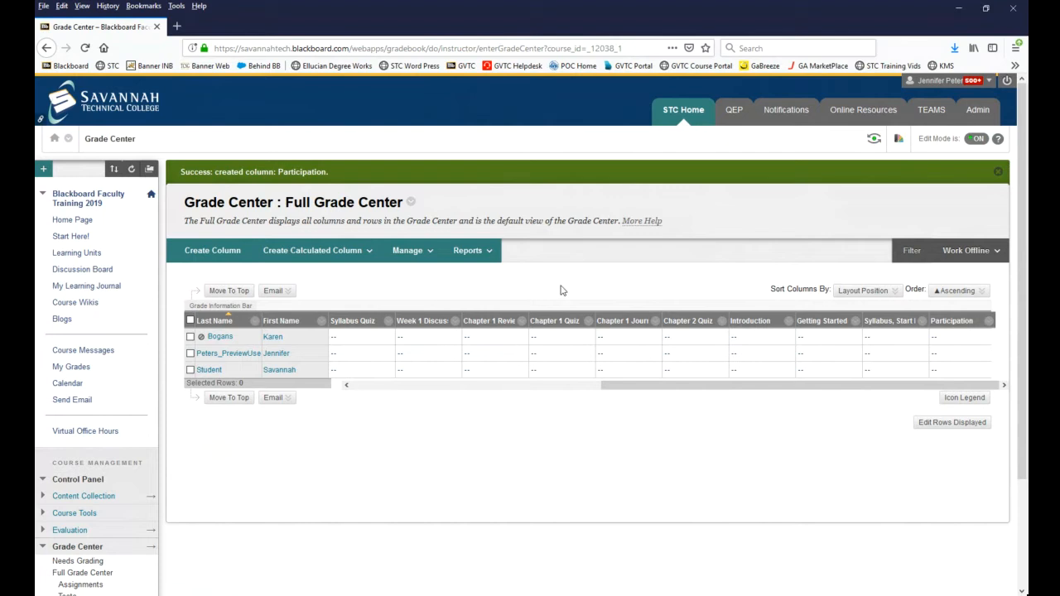
Step: Start a batch creation of grade columns with 10 as the number of columns
left_click(414, 251)
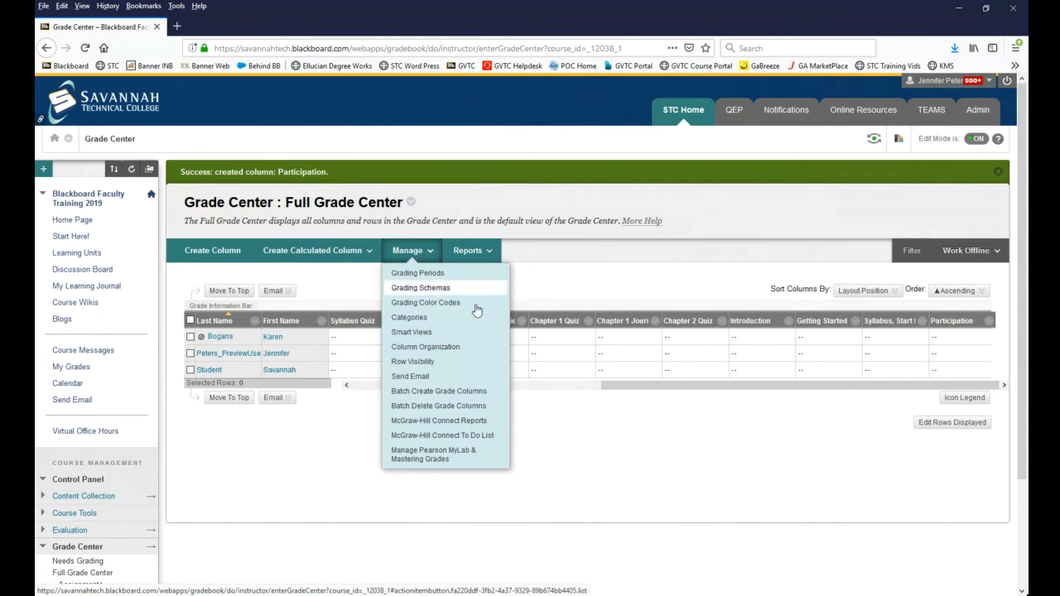
left_click(478, 399)
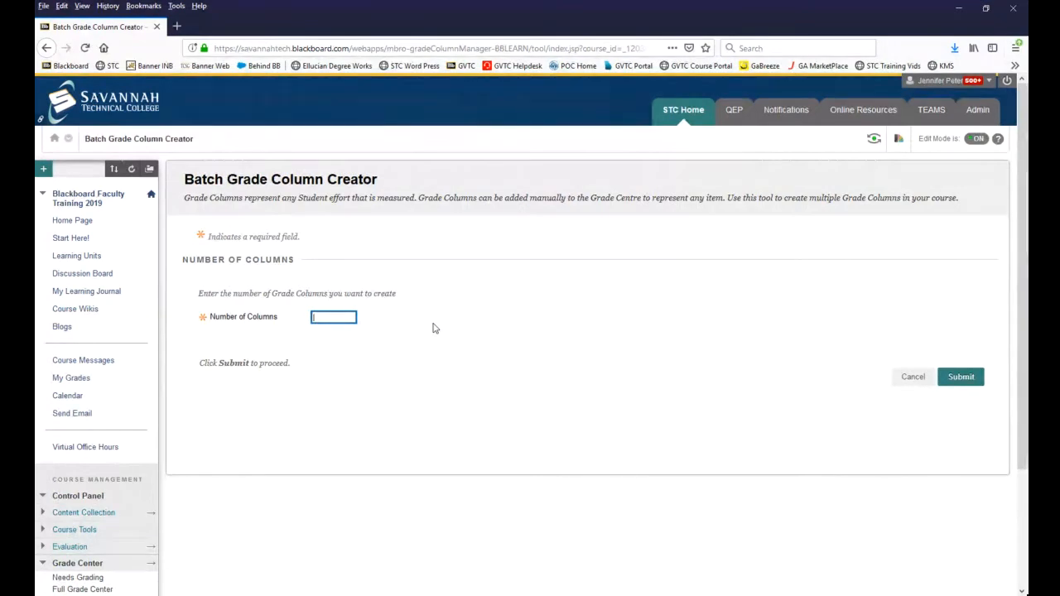
type("10")
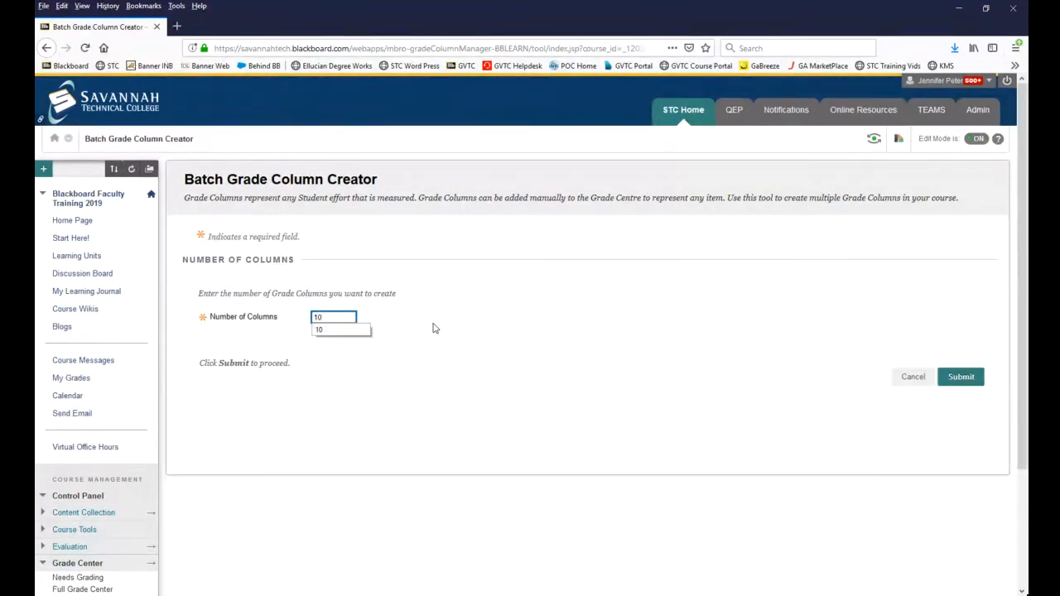
left_click(432, 329)
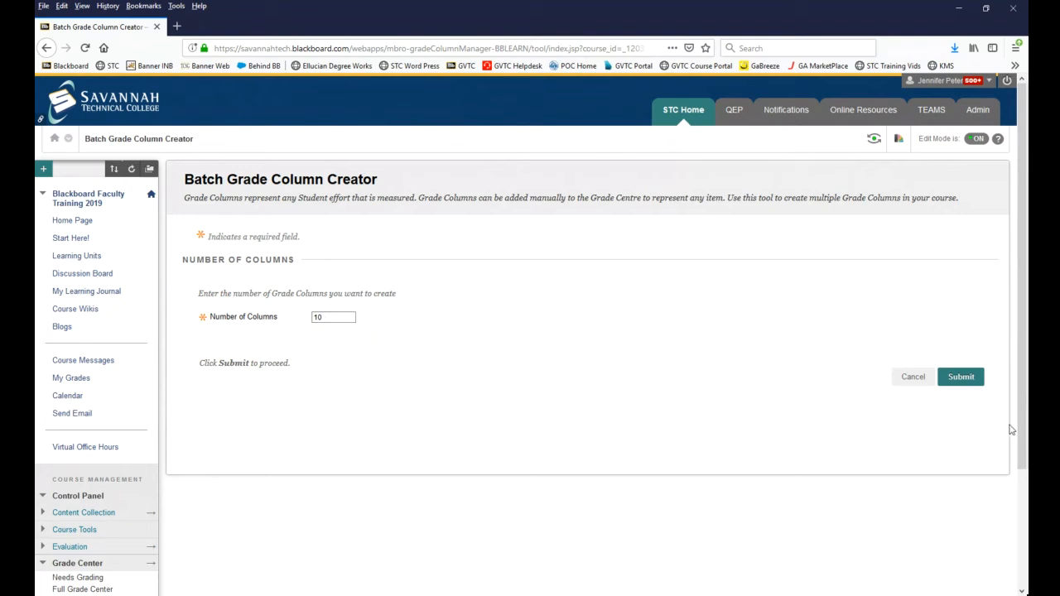
left_click(962, 377)
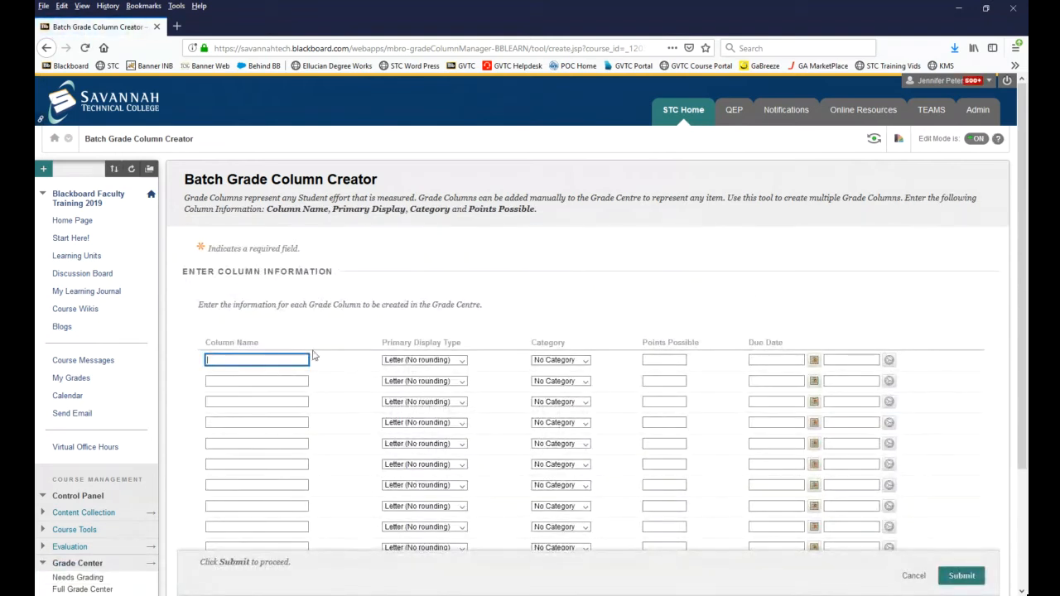
Step: Name the first three batch columns Quiz 1, Quiz 2 and Quiz 3
type("Quiz 1")
left_click(331, 304)
scroll(339, 320, "down", 1)
left_click(267, 320)
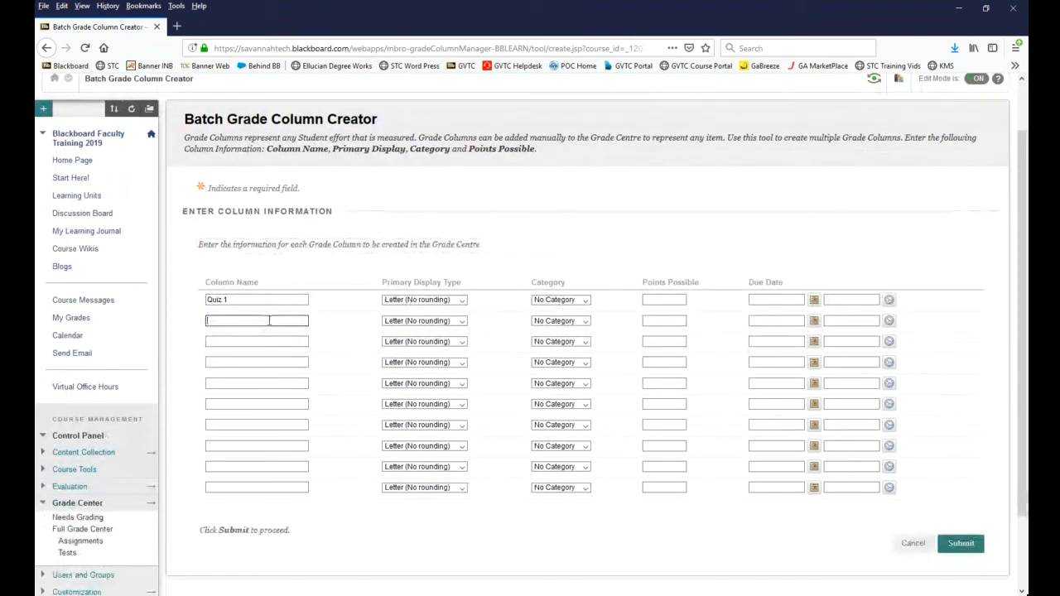
type("Qui")
type("z")
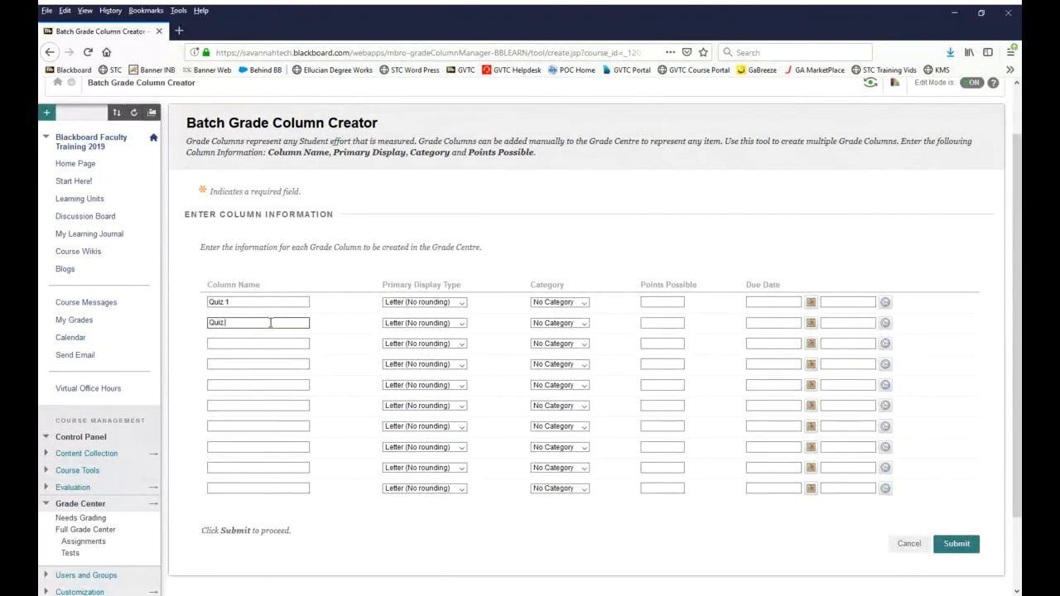
type(" 2")
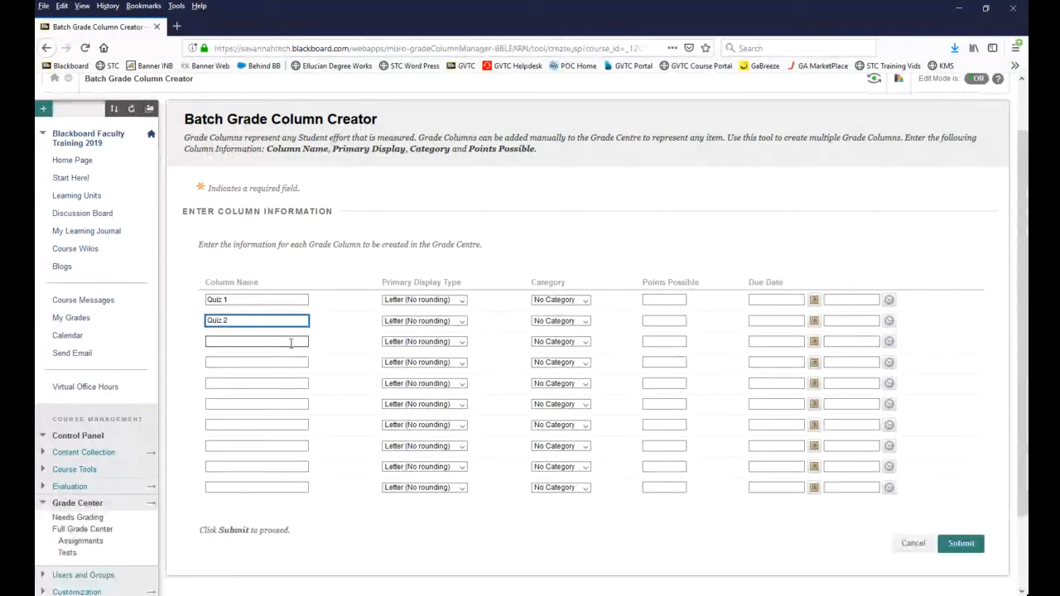
left_click(293, 343)
type("Quiz")
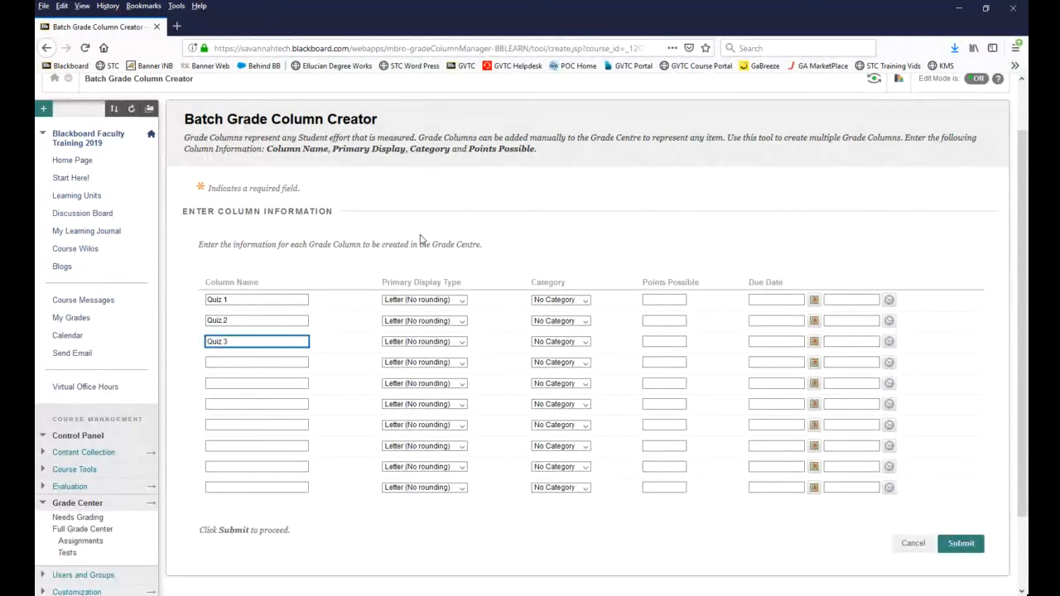
type(" 3")
left_click(420, 240)
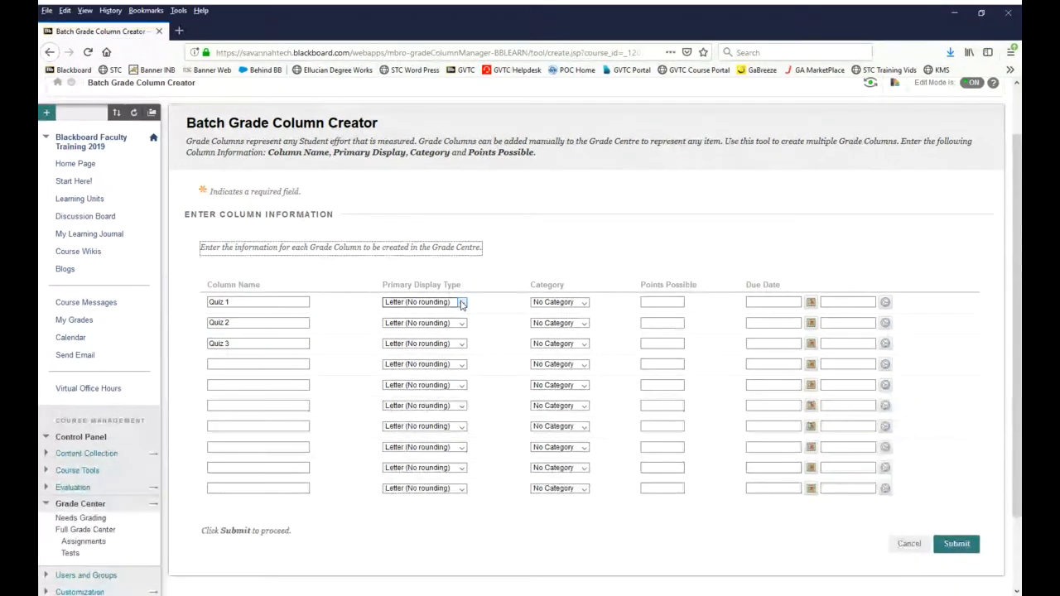
Step: Set the primary display type of Quiz 1, Quiz 2 and Quiz 3 to Percentage
left_click(461, 301)
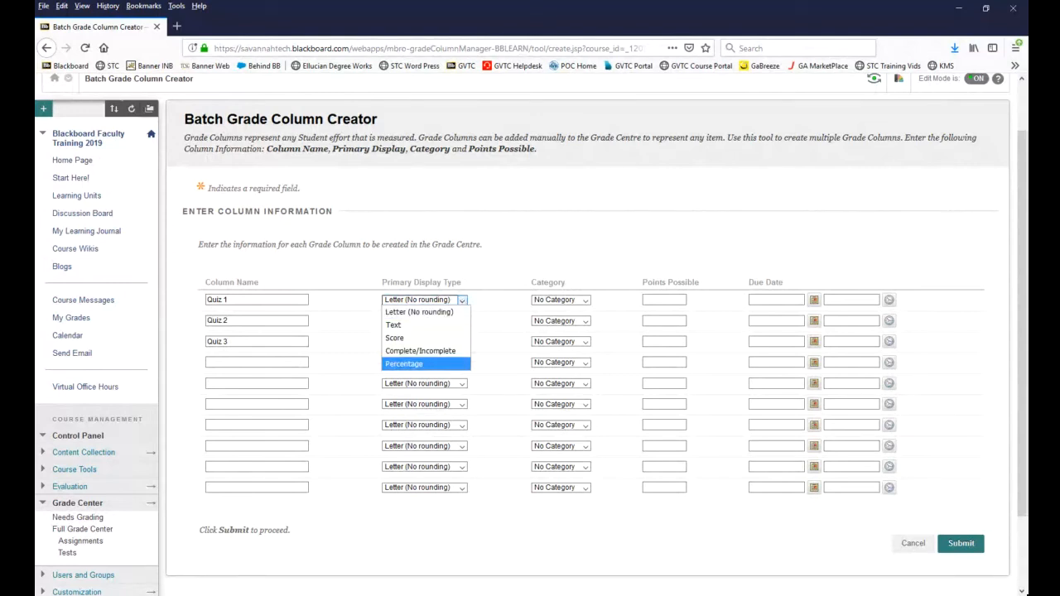
left_click(427, 364)
left_click(462, 321)
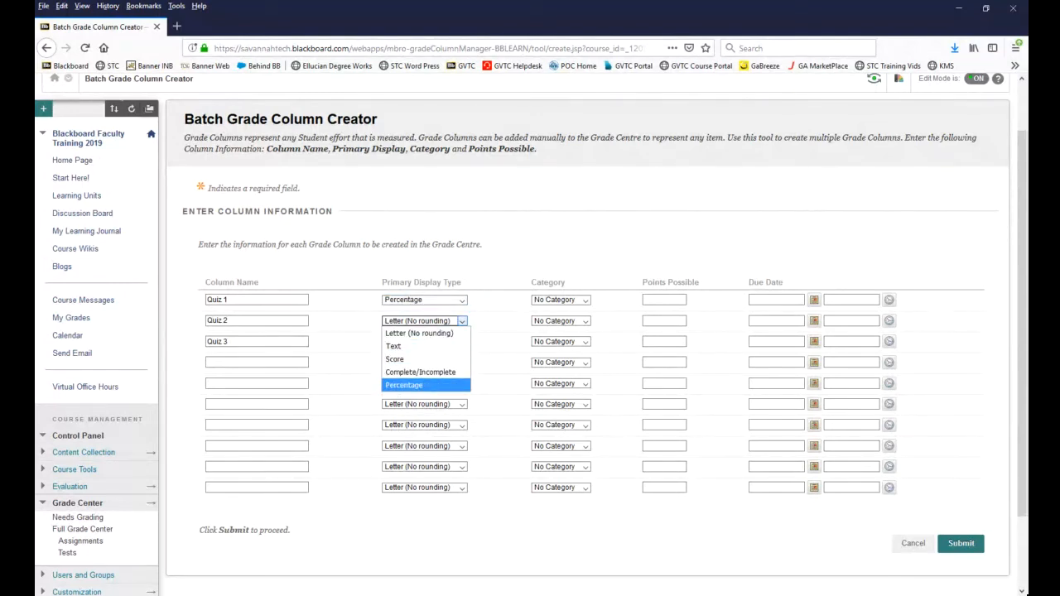
left_click(414, 385)
left_click(461, 342)
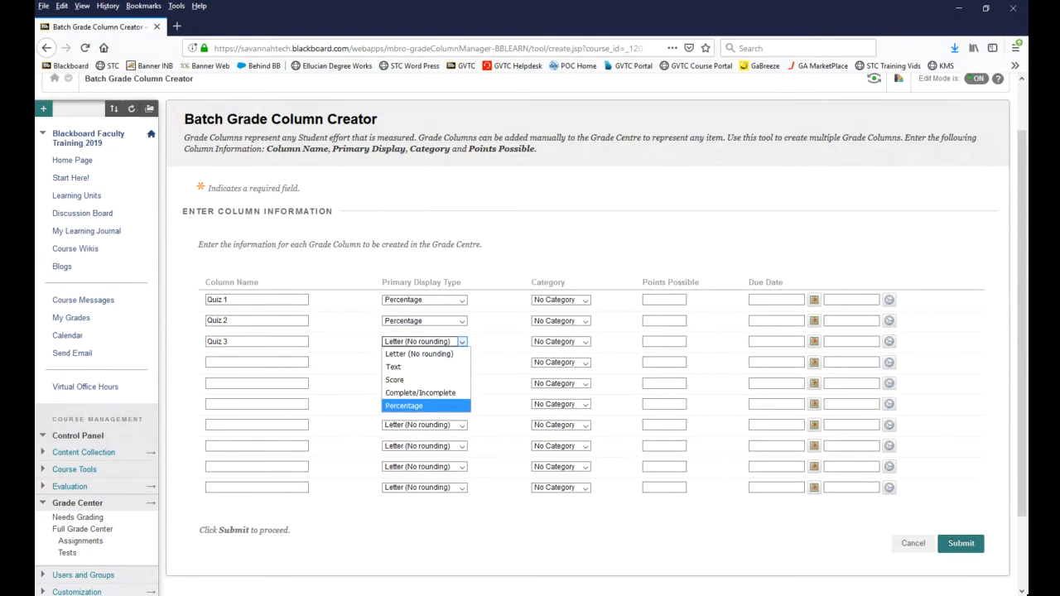
left_click(406, 405)
Step: Leave Quiz 1 without a category and set the points possible of Quiz 1, Quiz 2 and Quiz 3 to 100
left_click(581, 301)
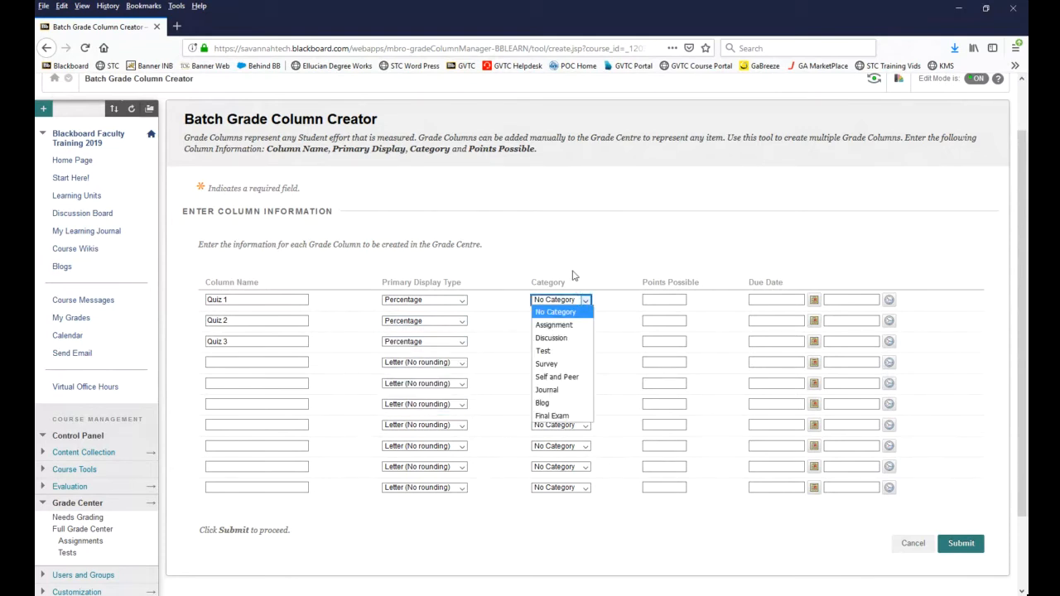
left_click(585, 241)
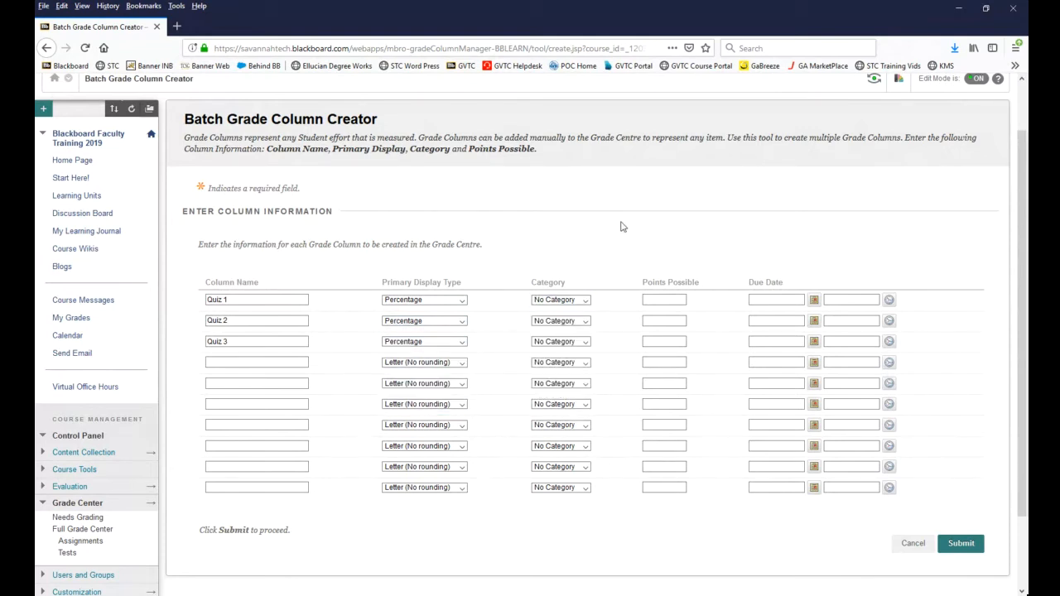
left_click(657, 299)
type("100")
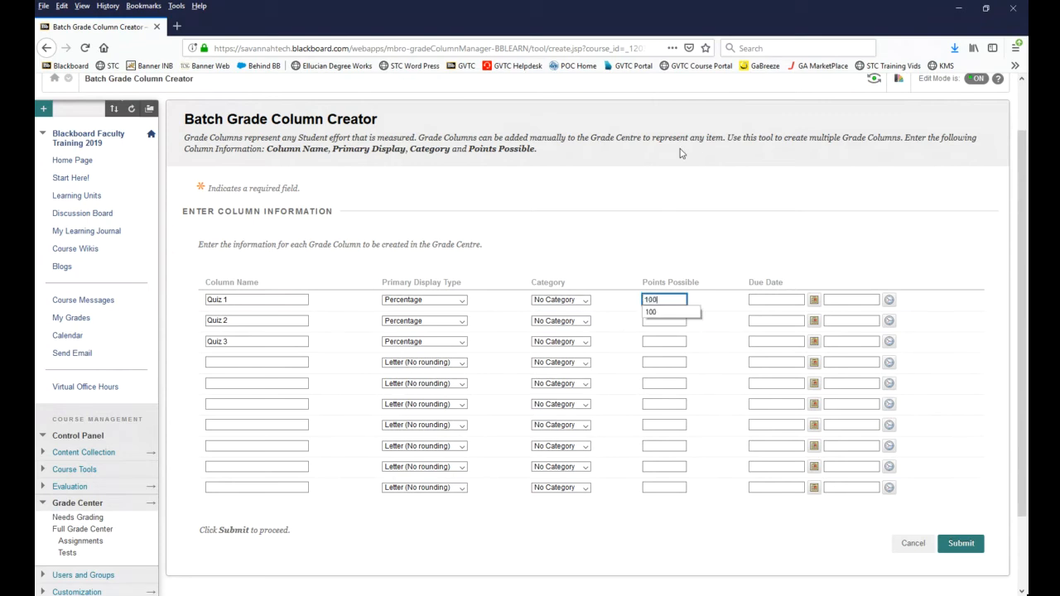
key("Tab")
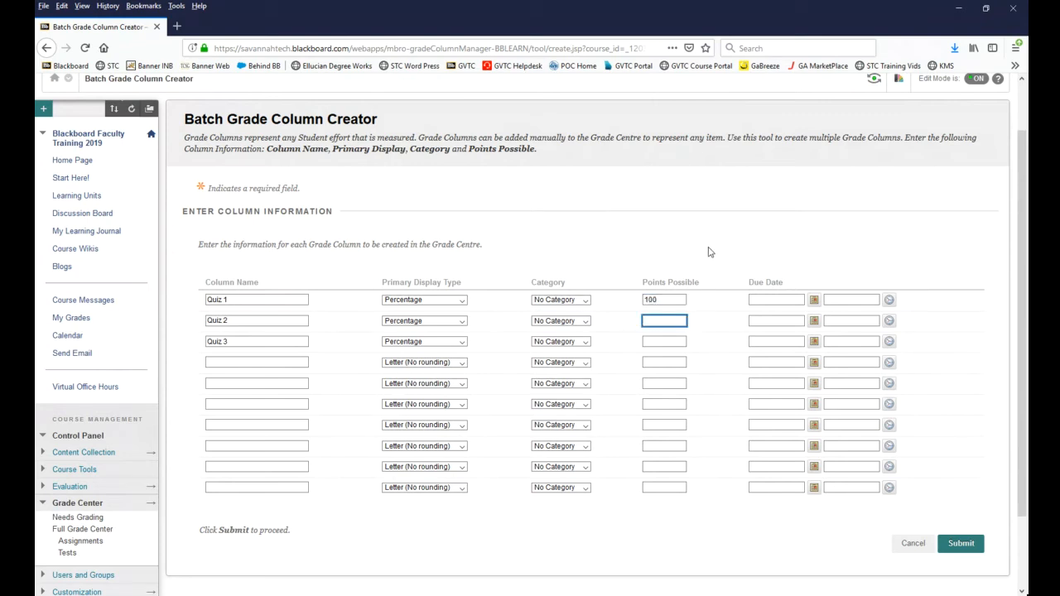
type("100")
key("Tab")
left_click(675, 341)
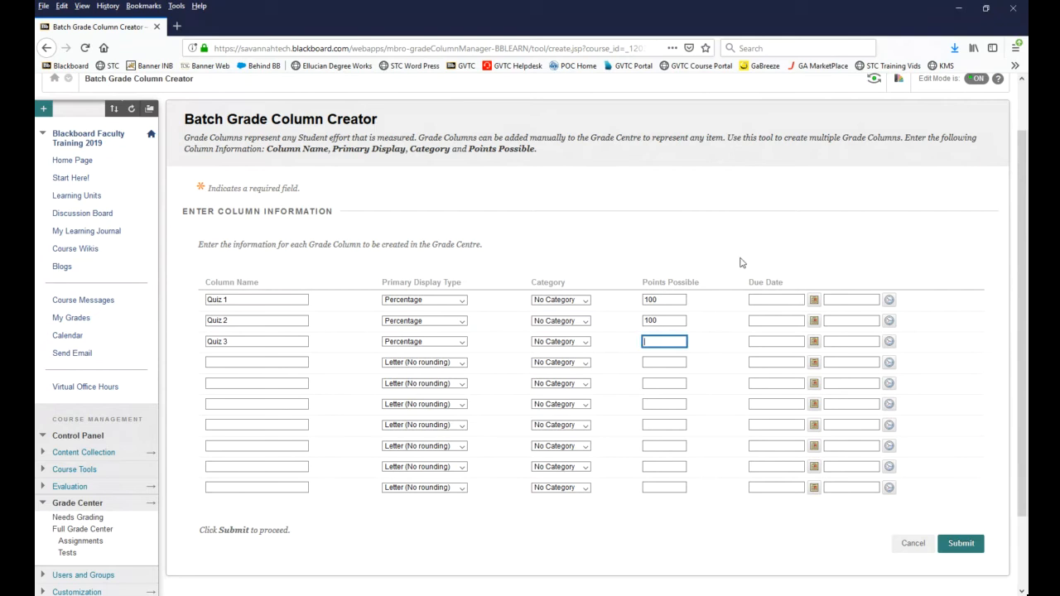
type("100")
Step: Leave the due dates empty and cancel the batch column creation, returning to the Full Grade Center
left_click(493, 253)
left_click(787, 303)
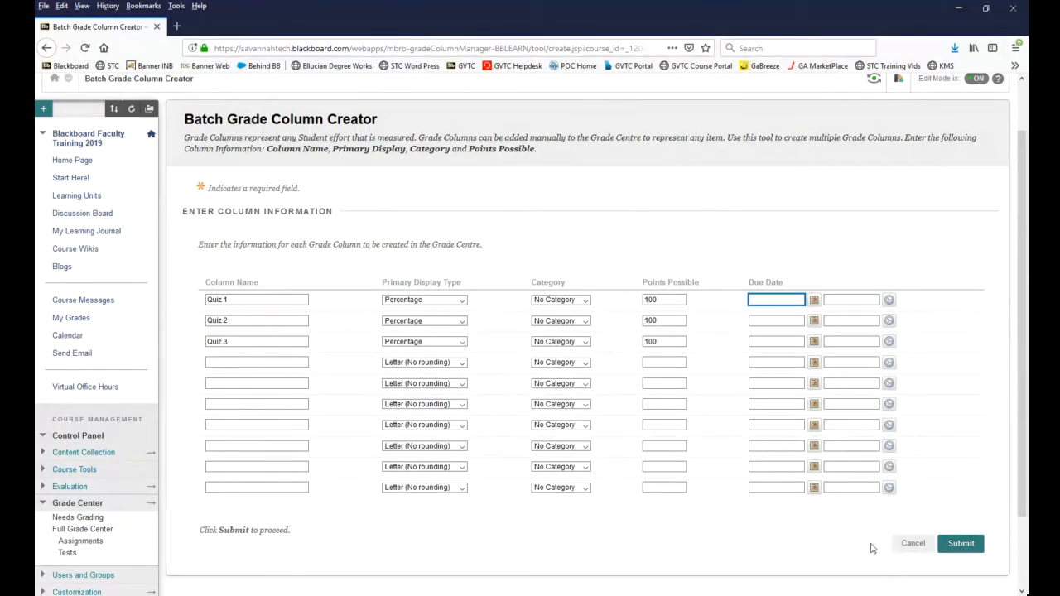
left_click(914, 545)
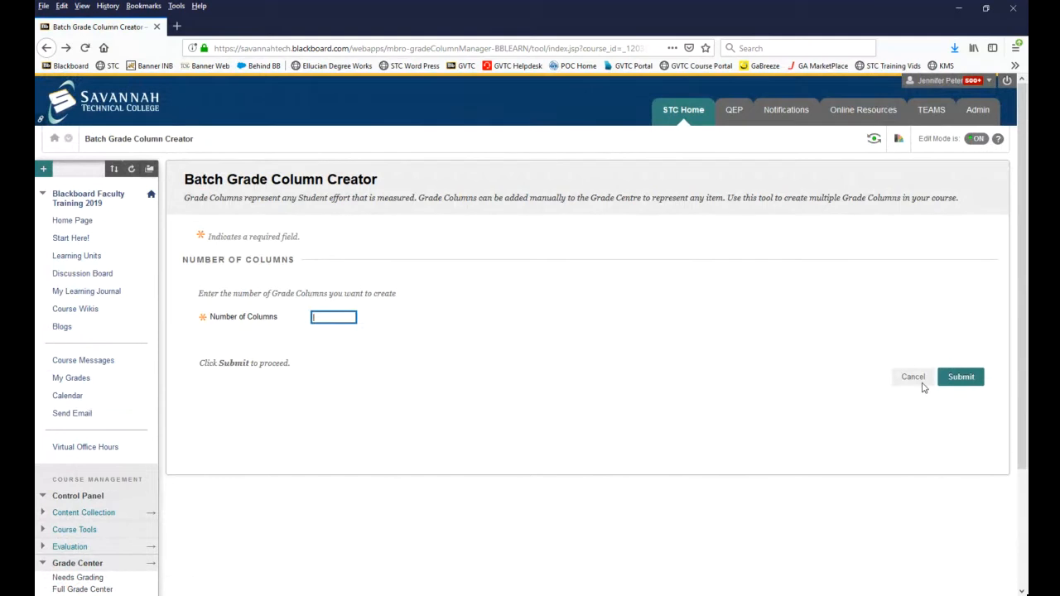
left_click(921, 382)
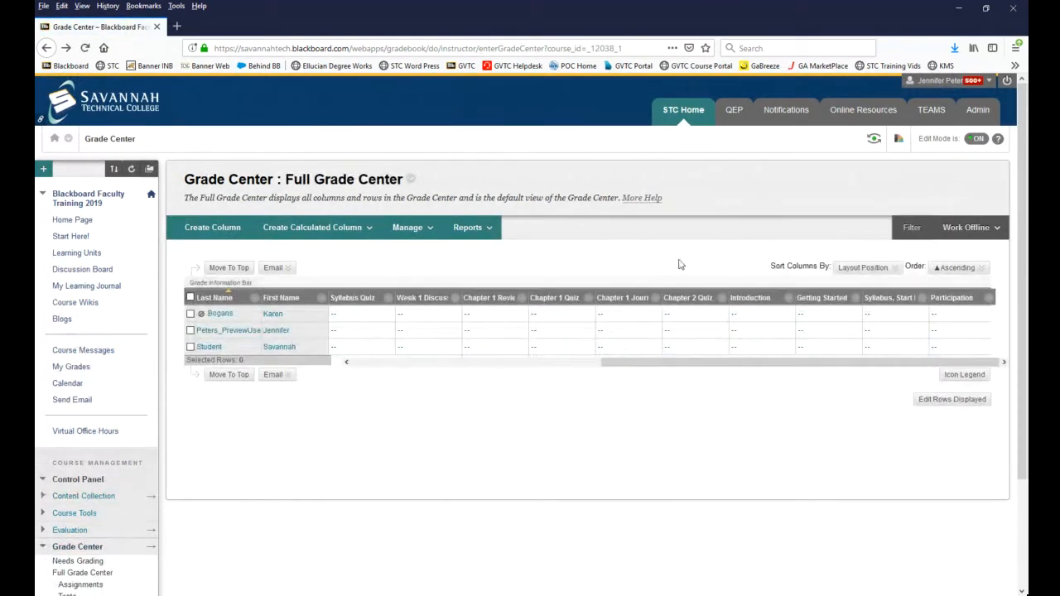
Step: Examine which grade columns can be batch deleted and return to the Full Grade Center without deleting any
left_click(414, 229)
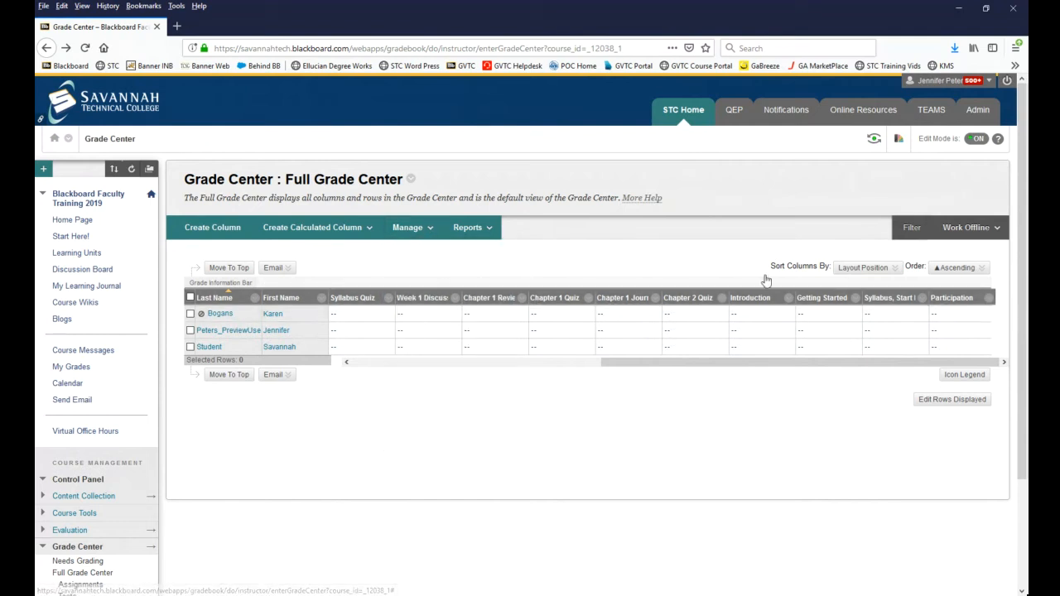
left_click(414, 230)
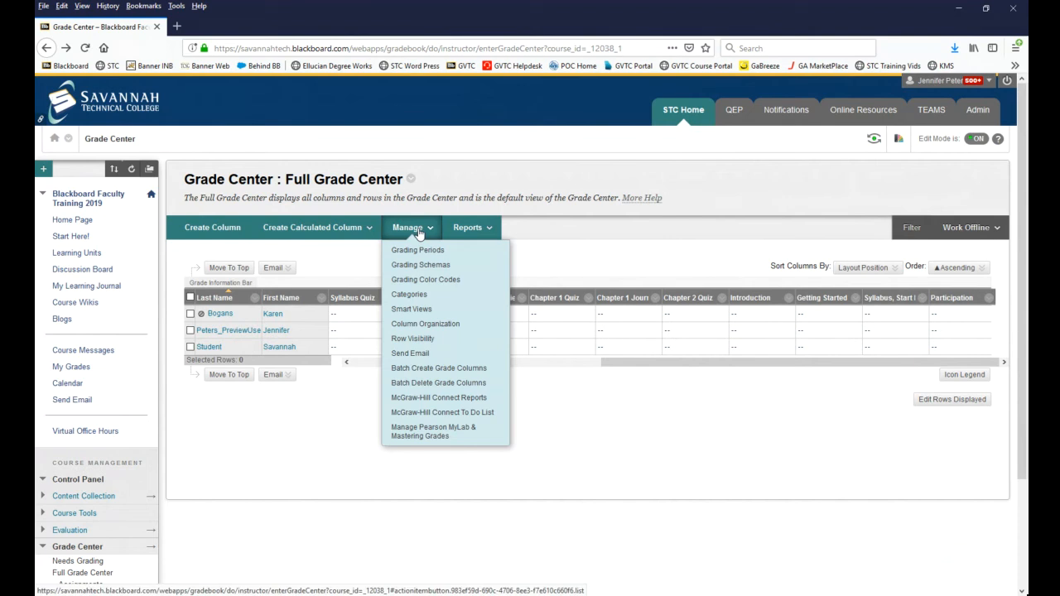
left_click(448, 385)
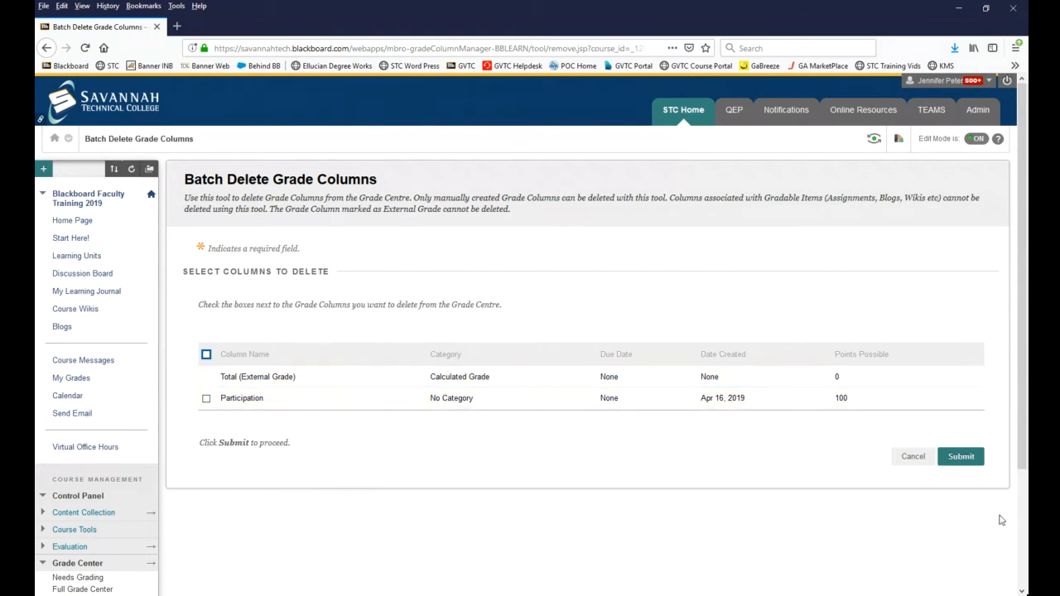
left_click(911, 456)
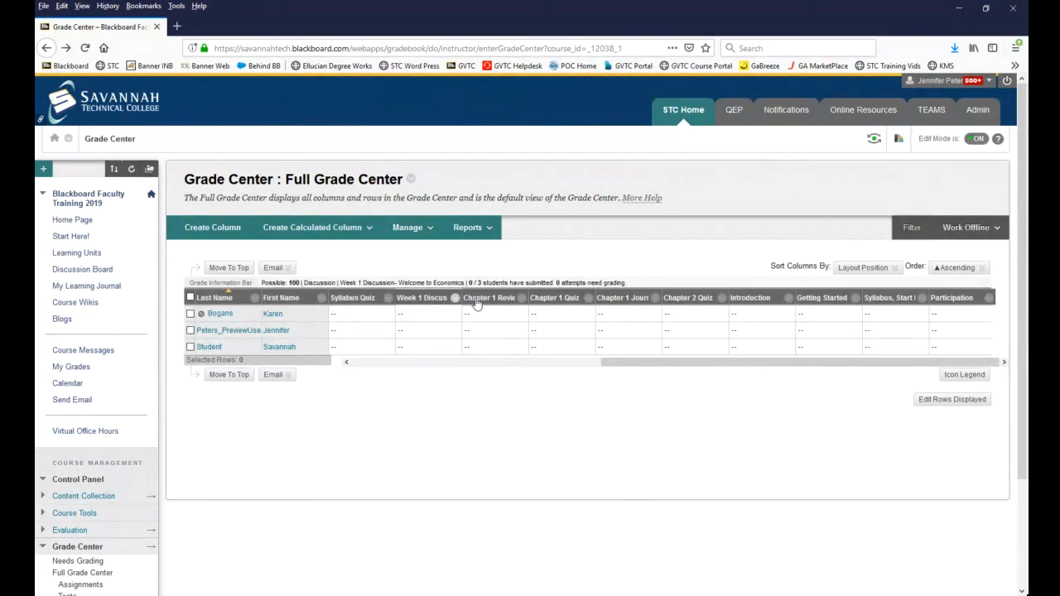
Step: Look across the grade columns and open the Grade Center's category list
left_click(411, 364)
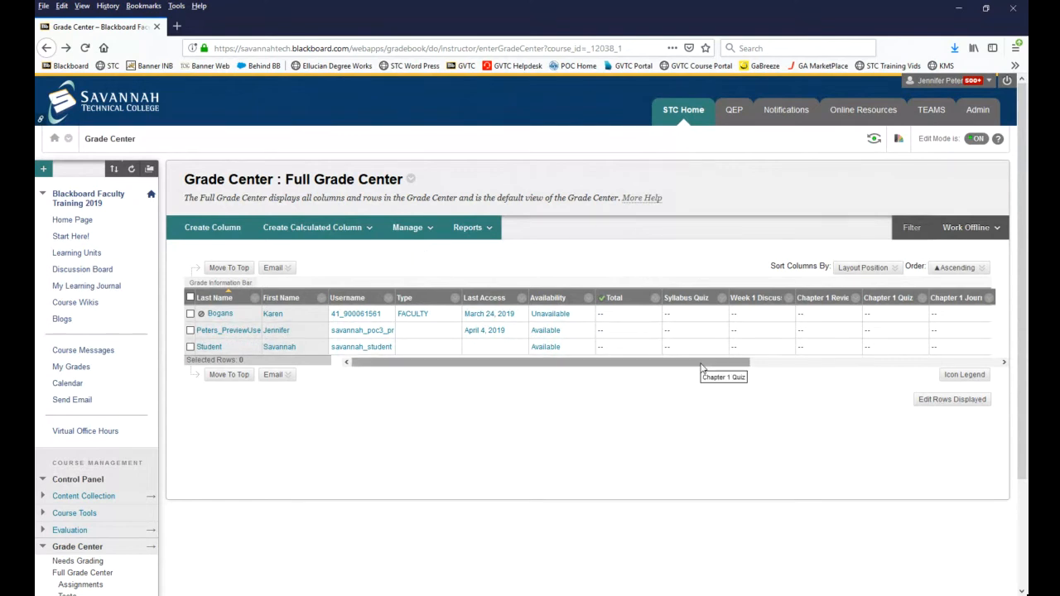
left_click_drag(721, 365, 979, 372)
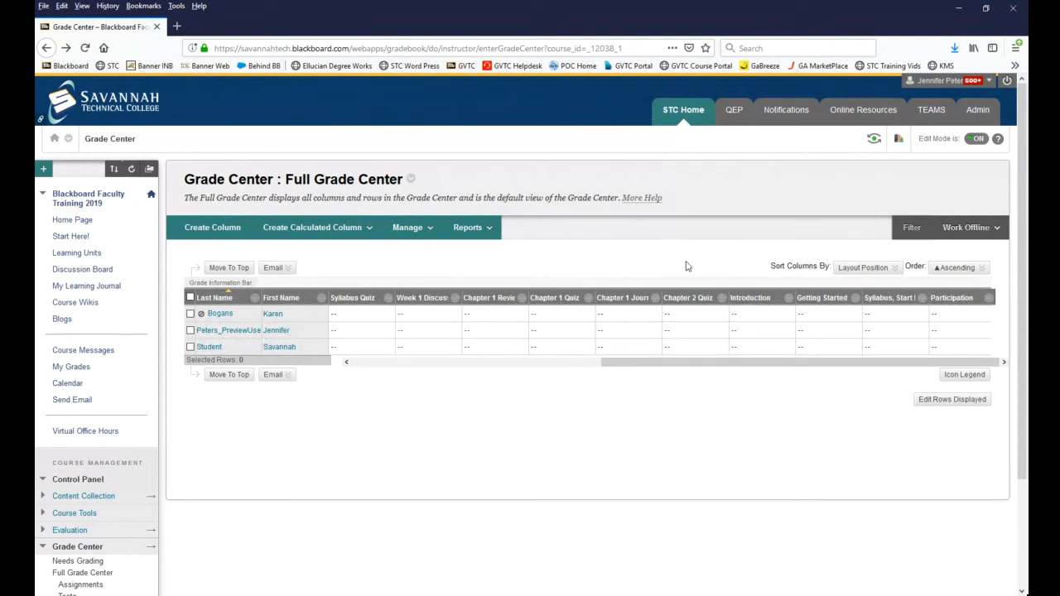
left_click(420, 237)
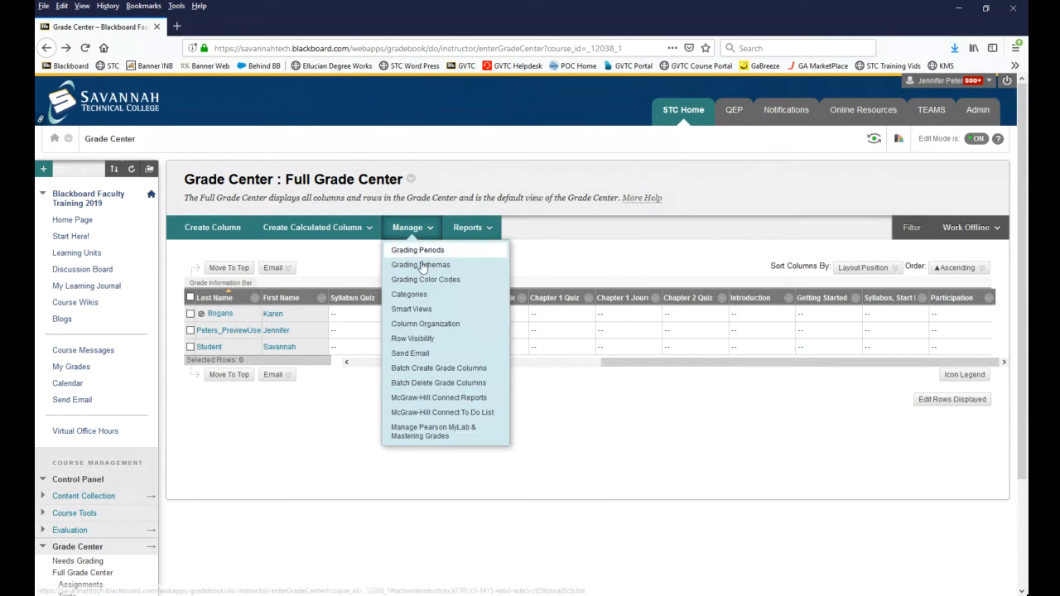
left_click(427, 294)
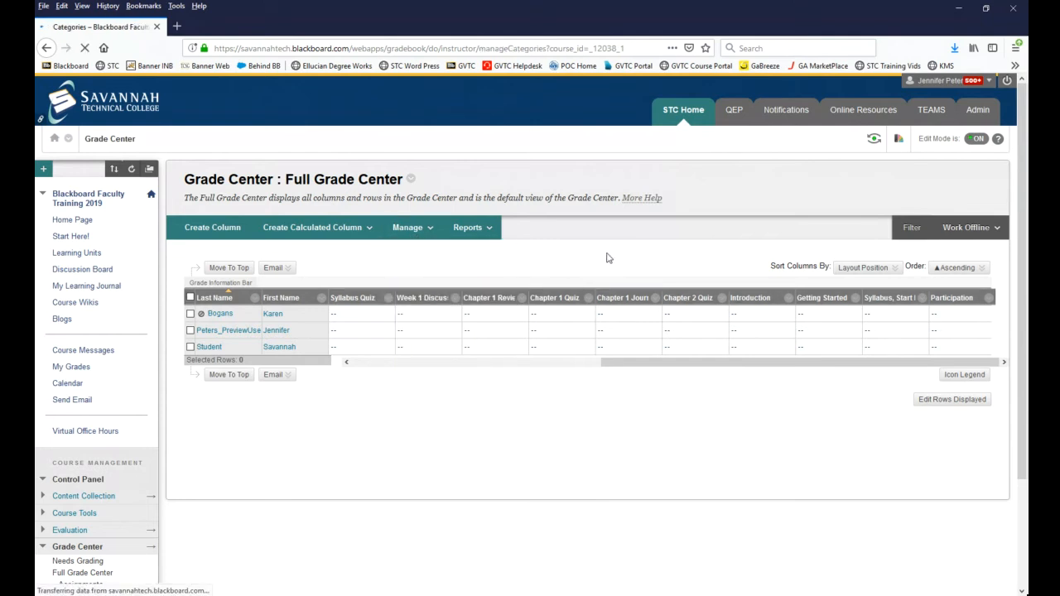
scroll(486, 281, "down", 1)
scroll(486, 281, "down", 1)
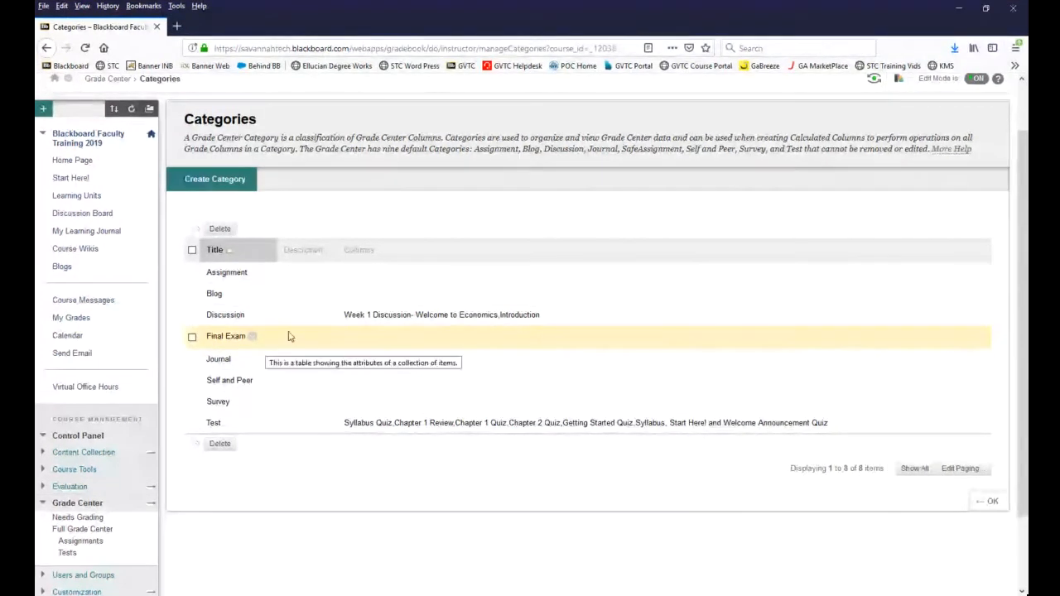
left_click(192, 337)
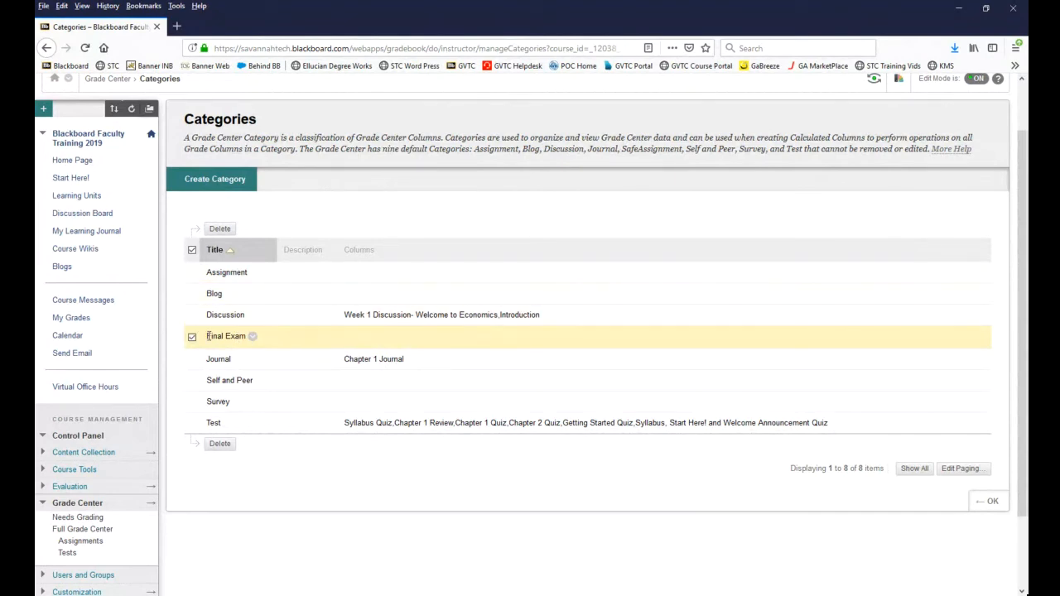
left_click_drag(221, 337, 238, 339)
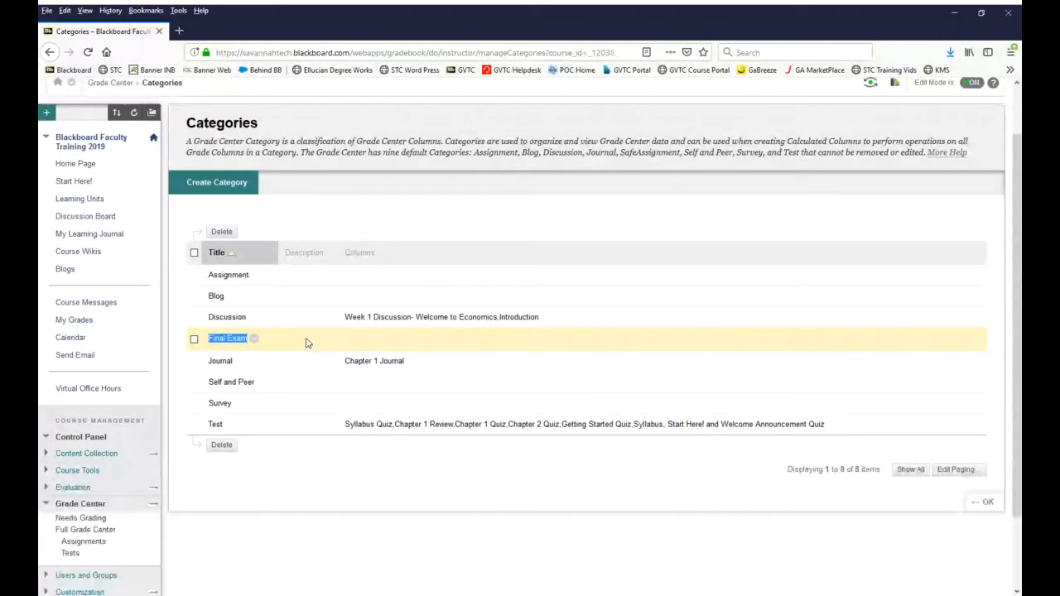
left_click(304, 340)
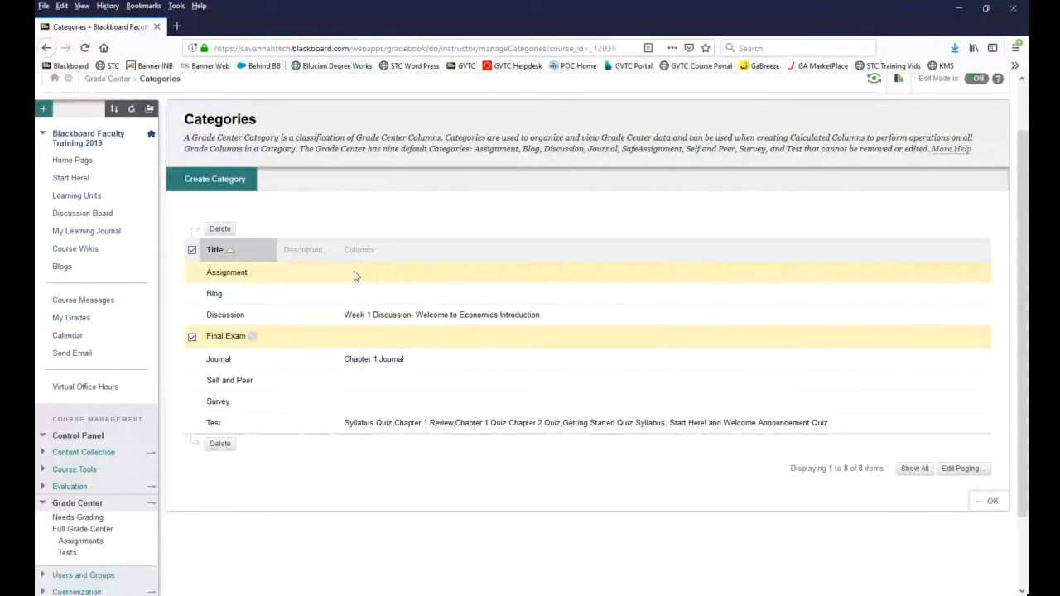
left_click(194, 251)
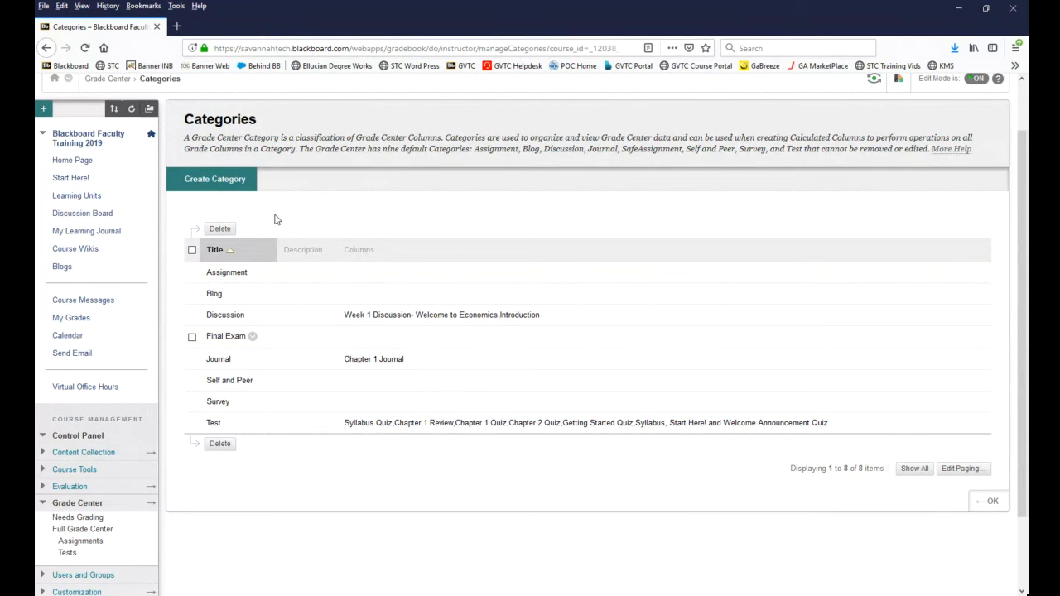
Step: Create a grade category named Participation without a description
left_click(234, 187)
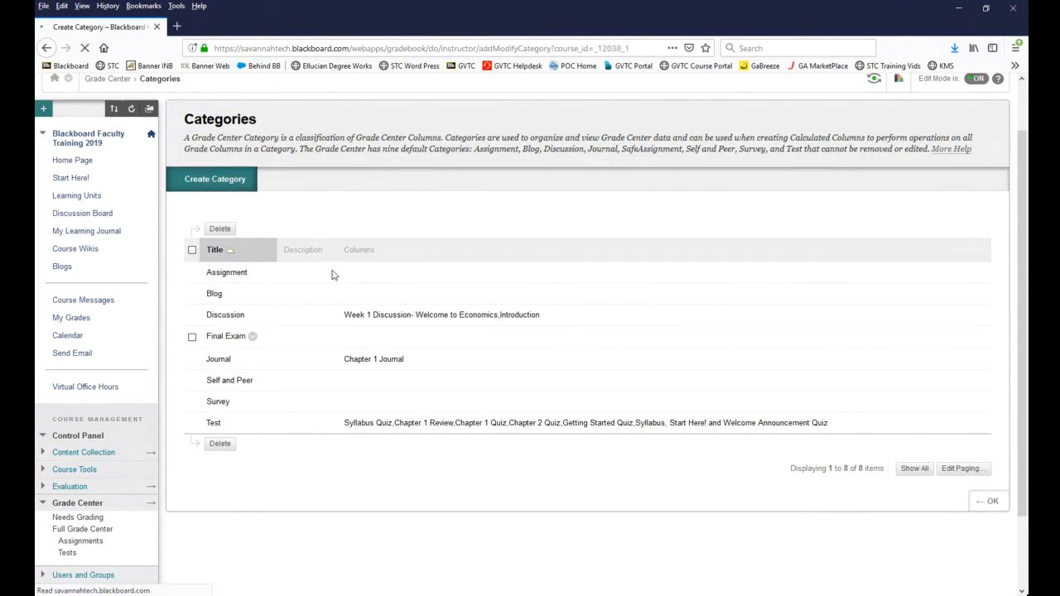
left_click(344, 303)
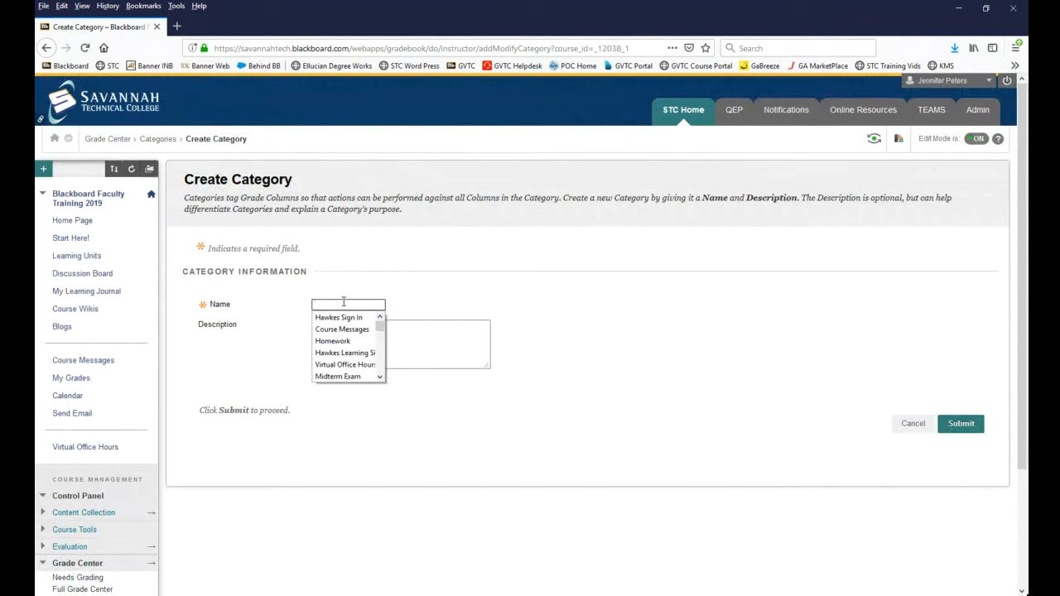
type("Participat")
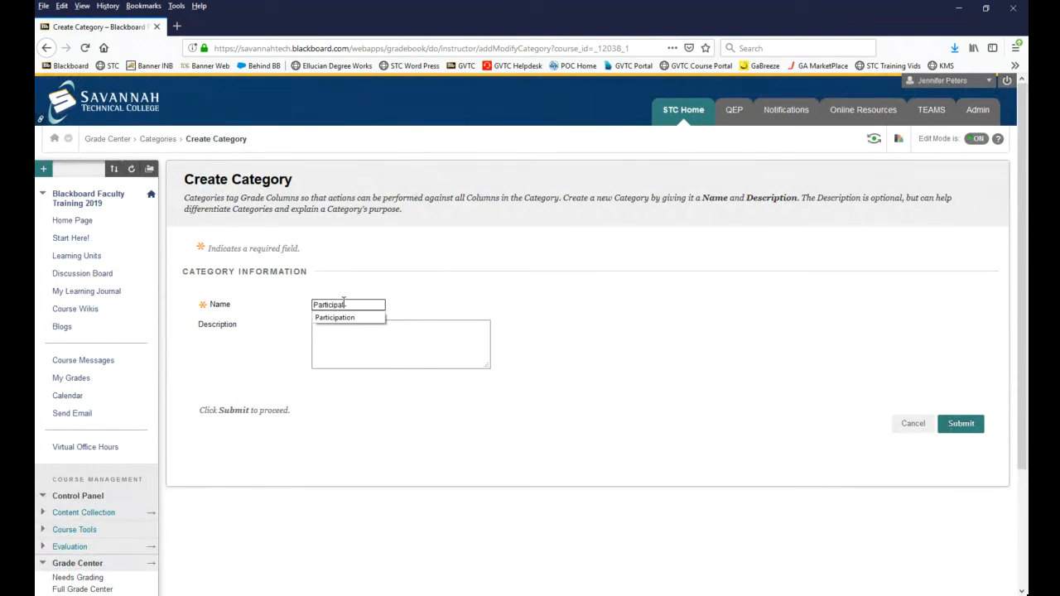
type("ion")
left_click(633, 337)
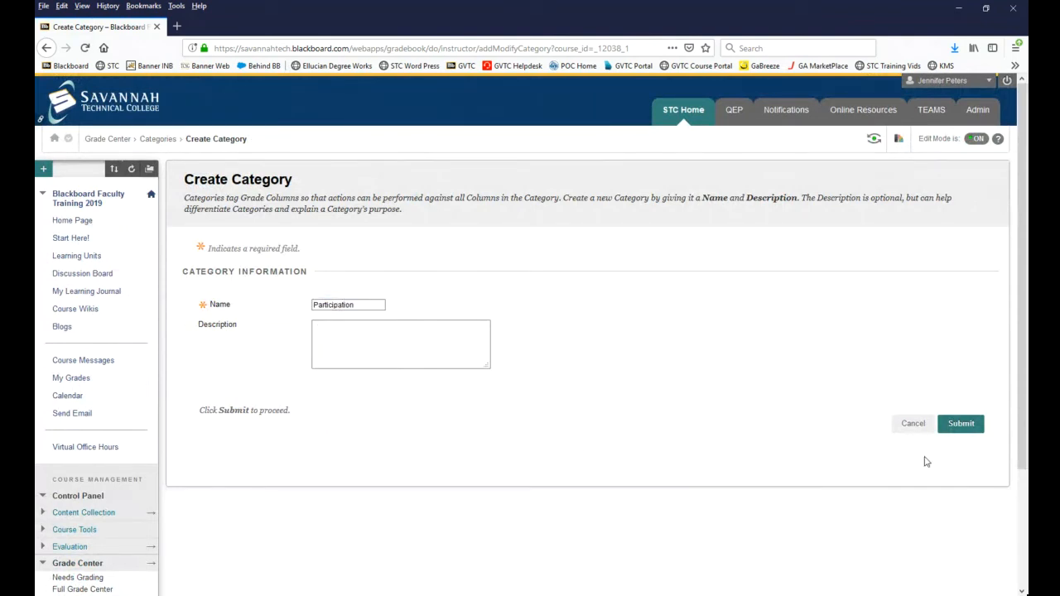
left_click(960, 423)
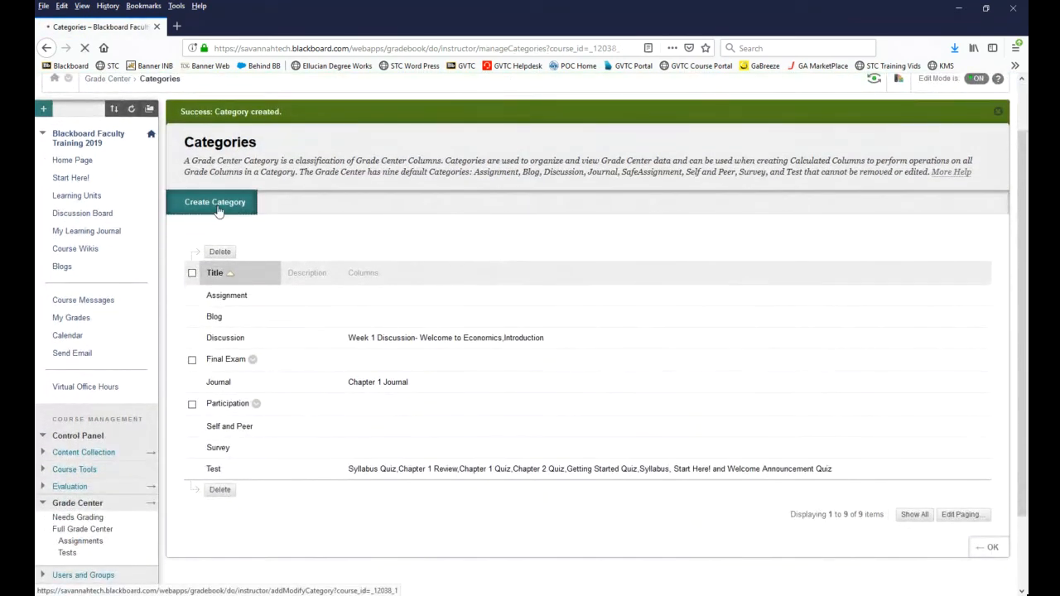
Step: Create a grade category named Quizzes without a description and return to the Full Grade Center
left_click(218, 211)
left_click(346, 305)
type("Q")
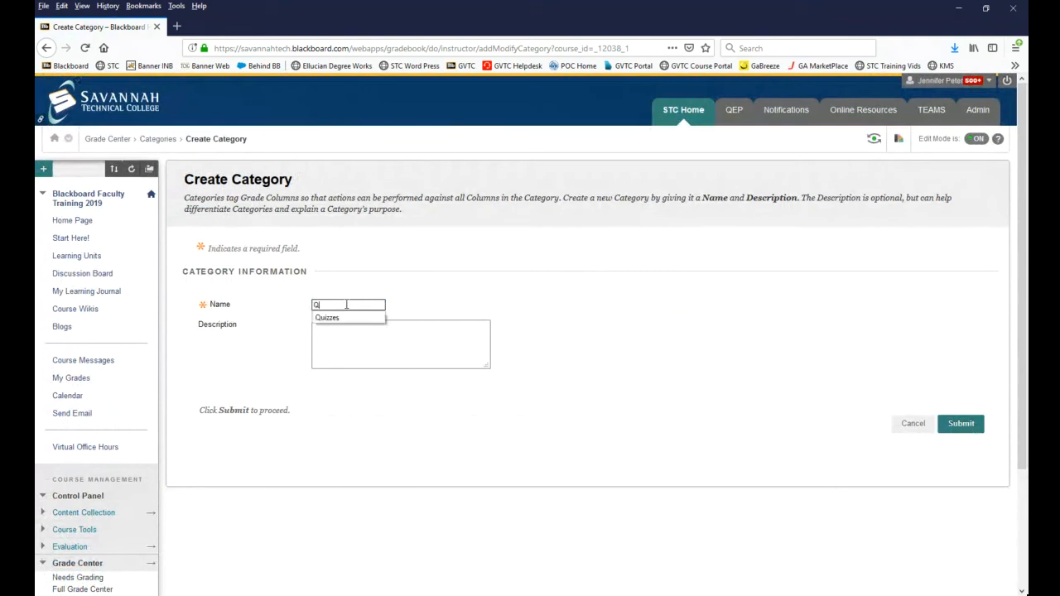
type("uizzes")
left_click(518, 316)
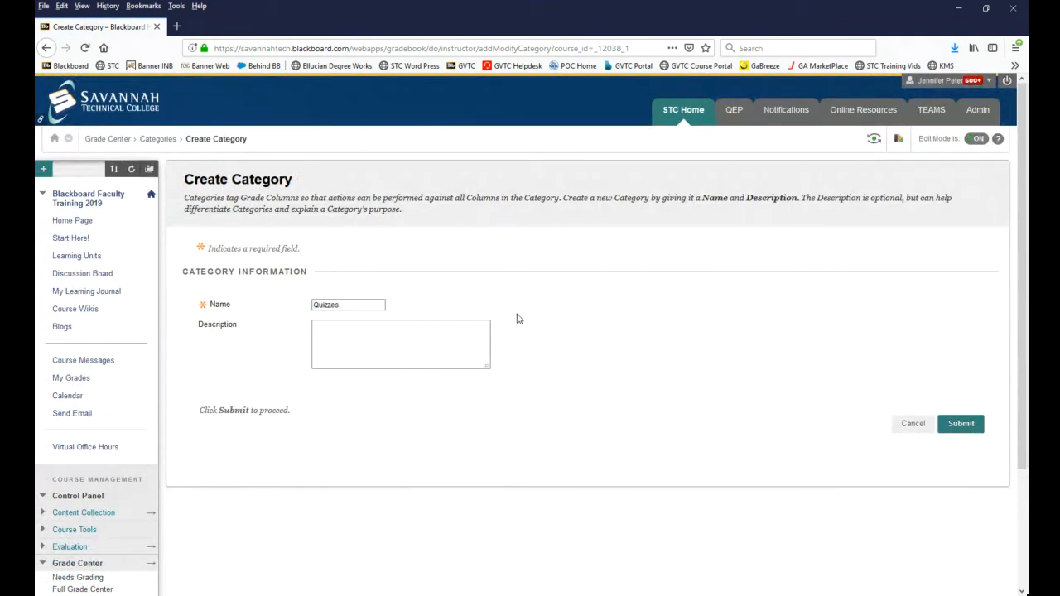
left_click(960, 429)
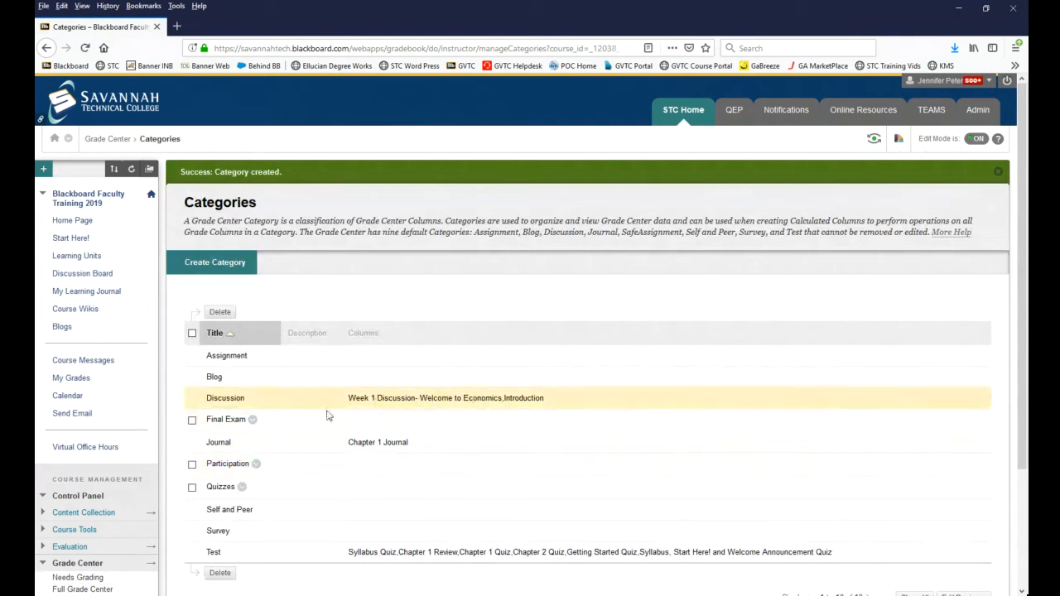
scroll(315, 406, "down", 2)
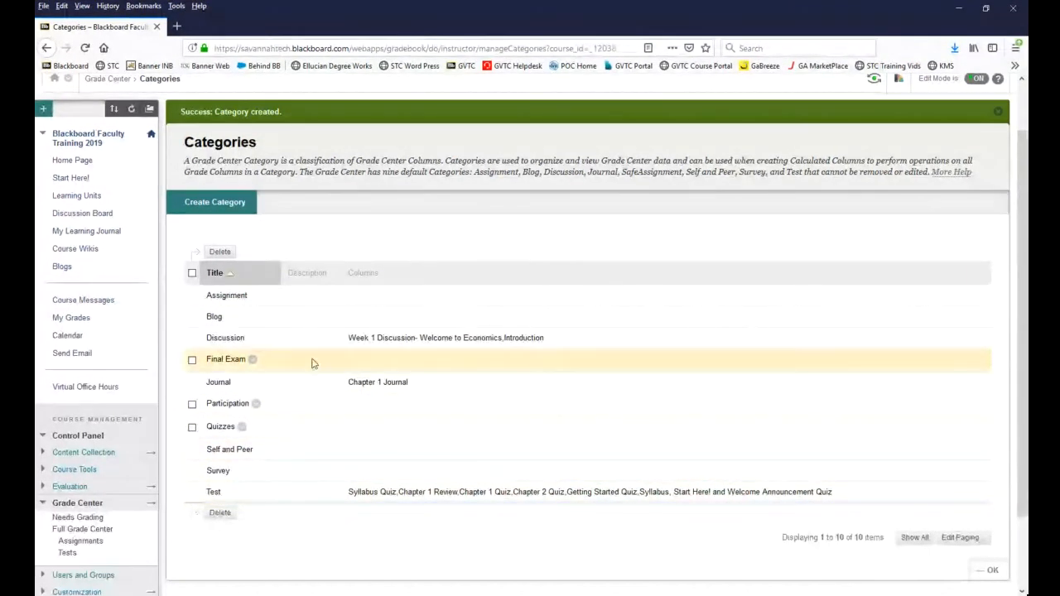
left_click(989, 571)
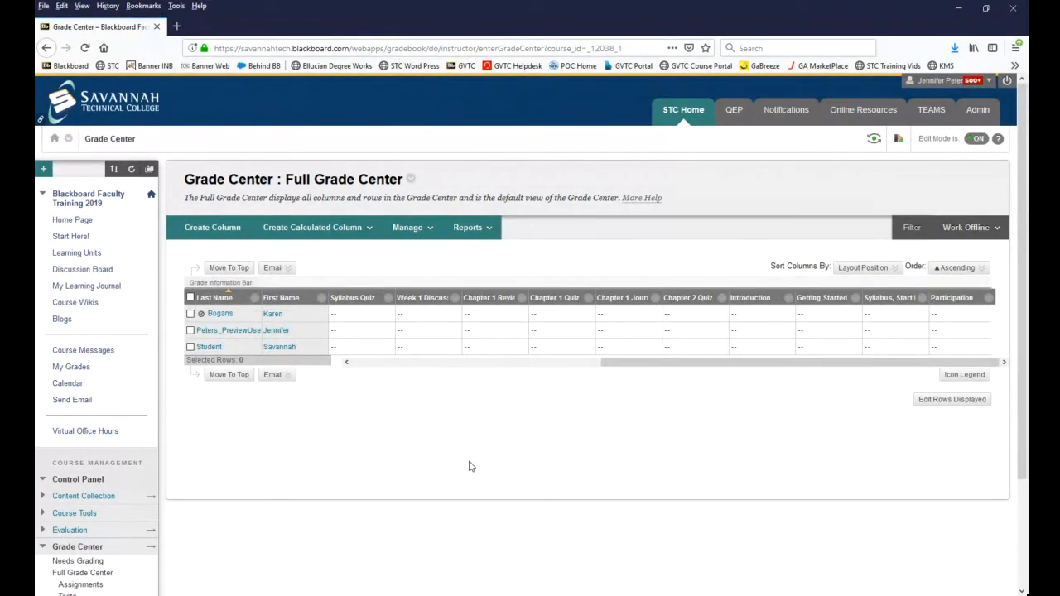
Step: Open Column Organization and bring the grade columns not in a grading period into view
left_click(377, 365)
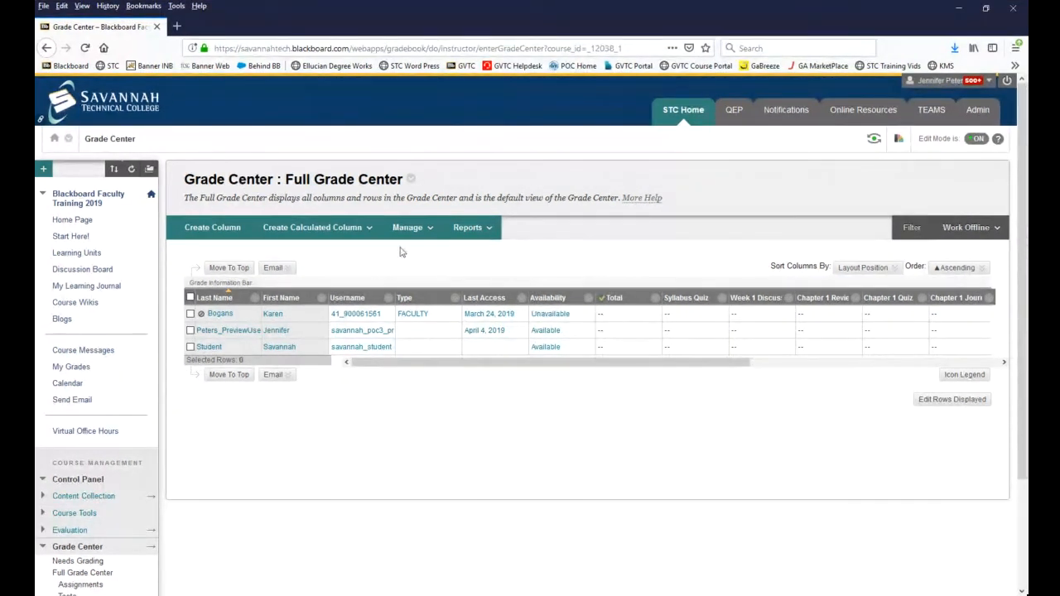
left_click(419, 231)
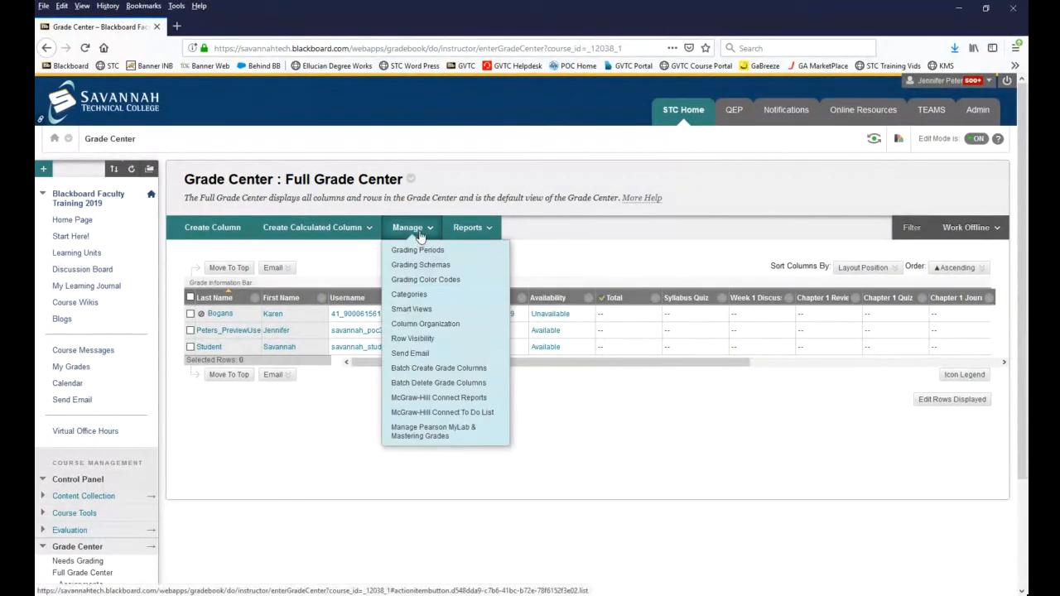
left_click(456, 328)
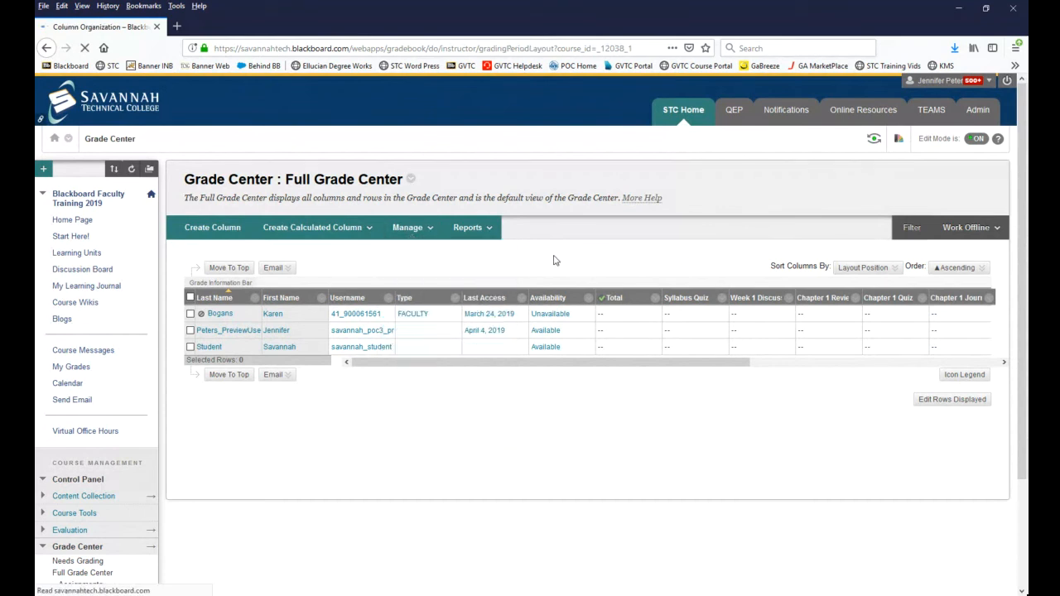
scroll(469, 329, "down", 5)
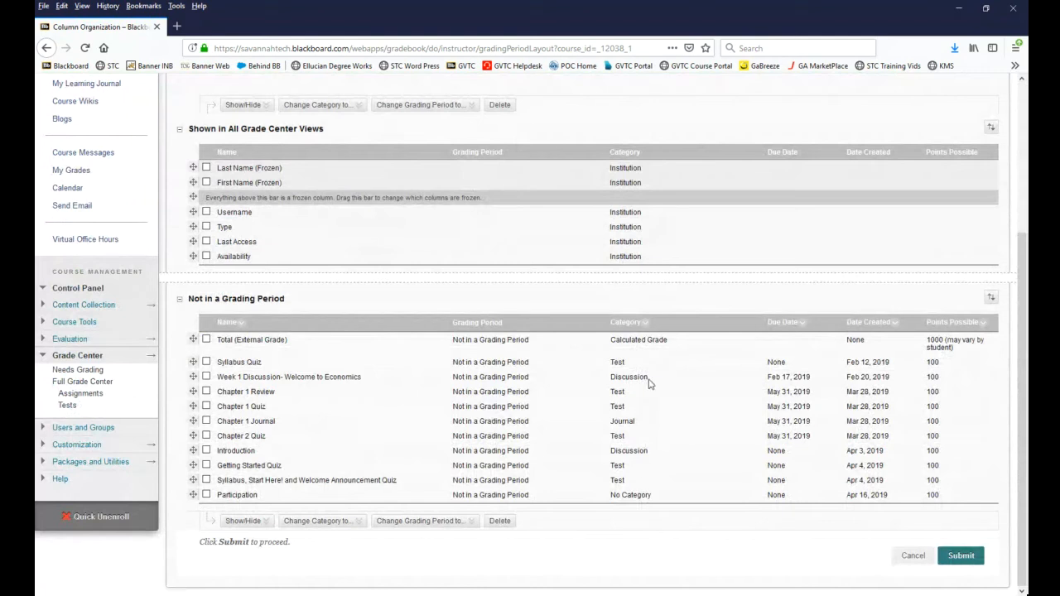
Step: Change the Syllabus Quiz column's category to No Category
left_click(206, 362)
left_click(332, 520)
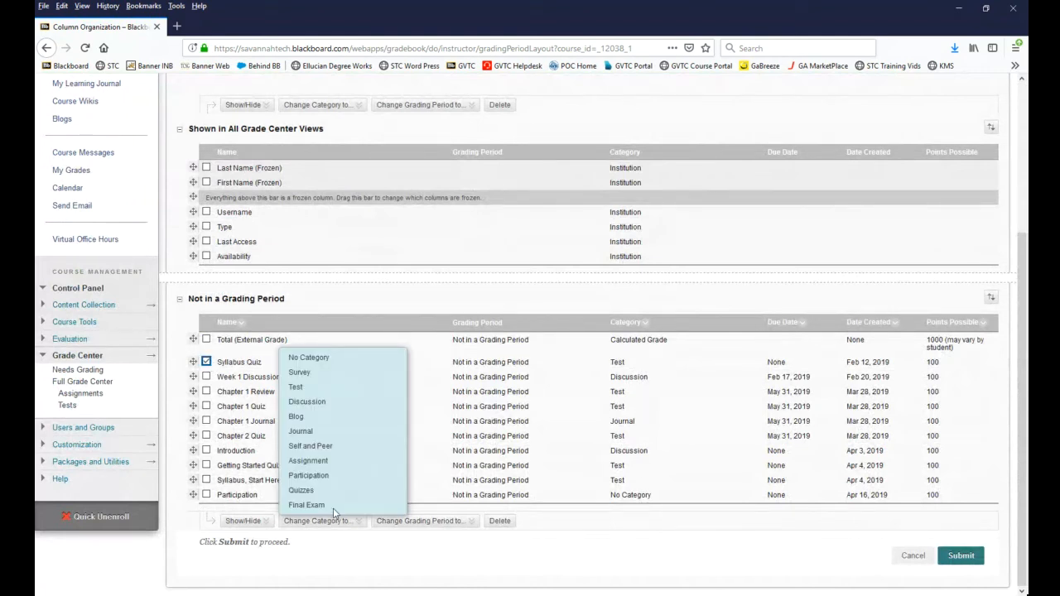
left_click(338, 360)
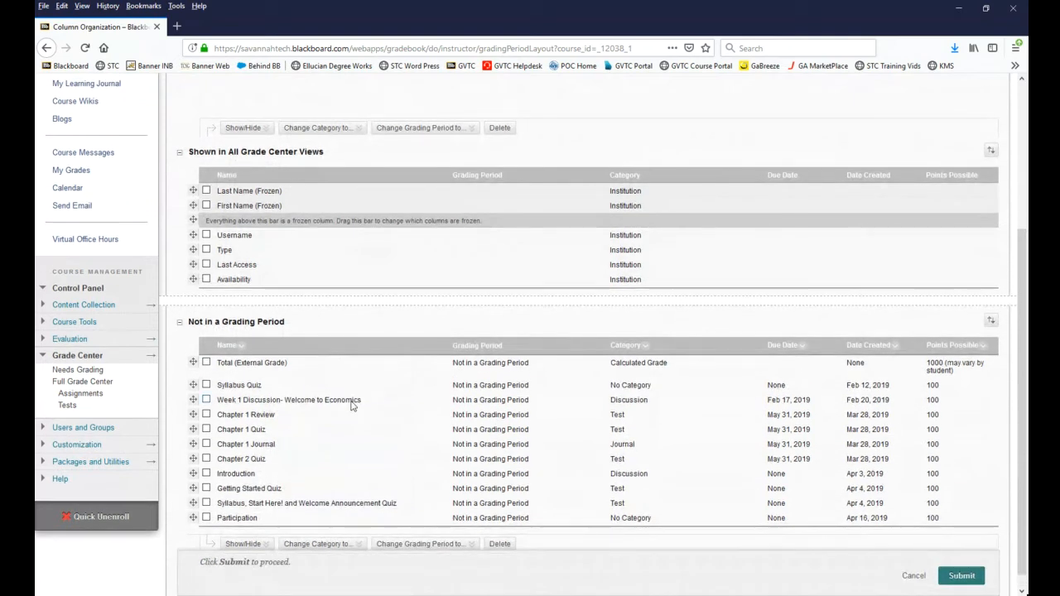
Step: Assign the Chapter 1 Quiz and Chapter 2 Quiz columns to the Quizzes category
left_click(207, 430)
left_click(206, 458)
left_click(317, 544)
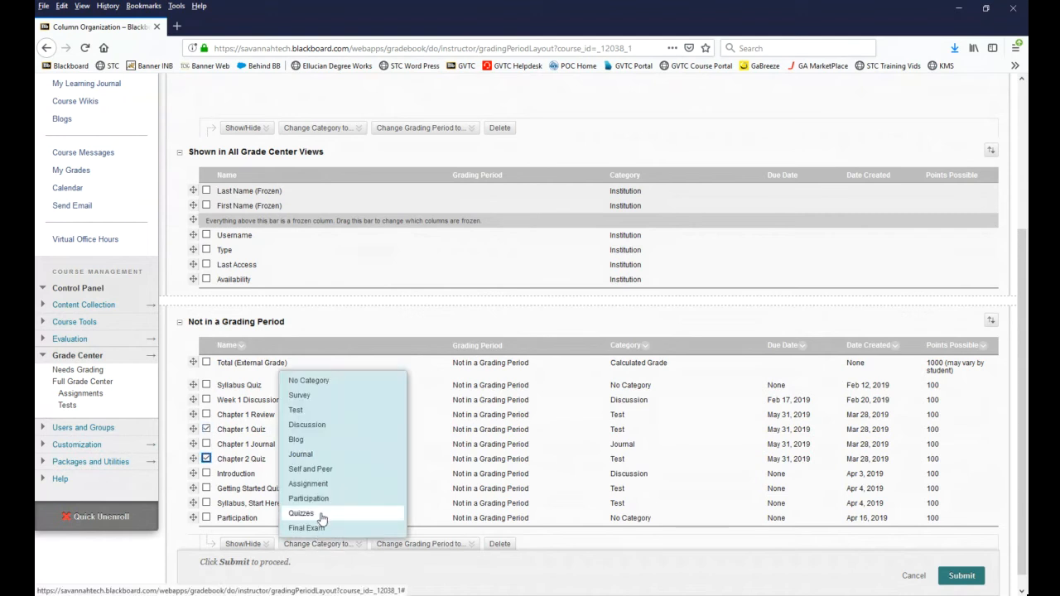
left_click(321, 513)
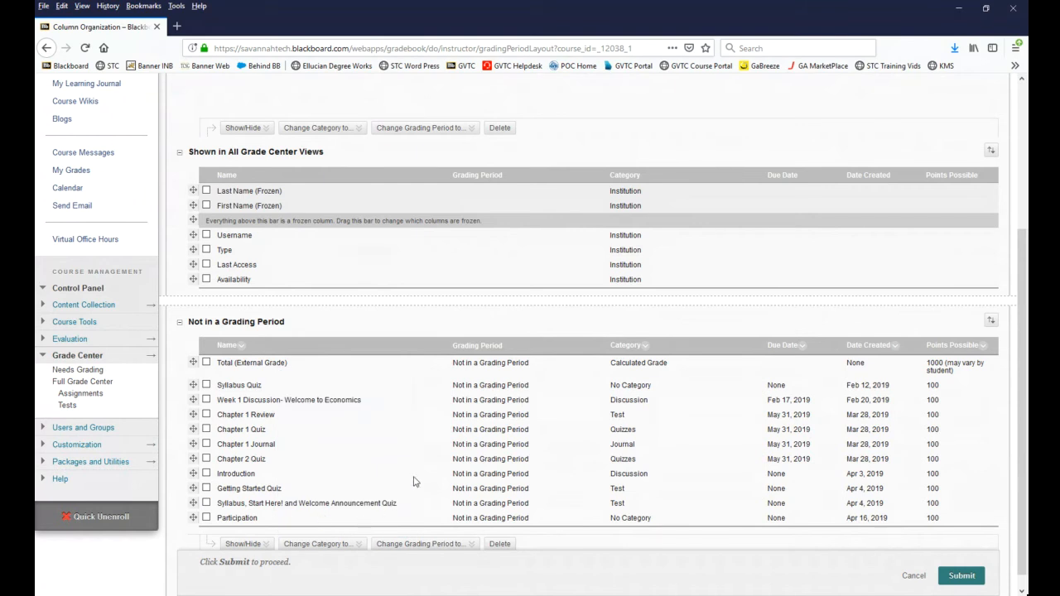
Step: Assign the Participation column to the Participation category and submit the column organization
scroll(414, 479, "down", 1)
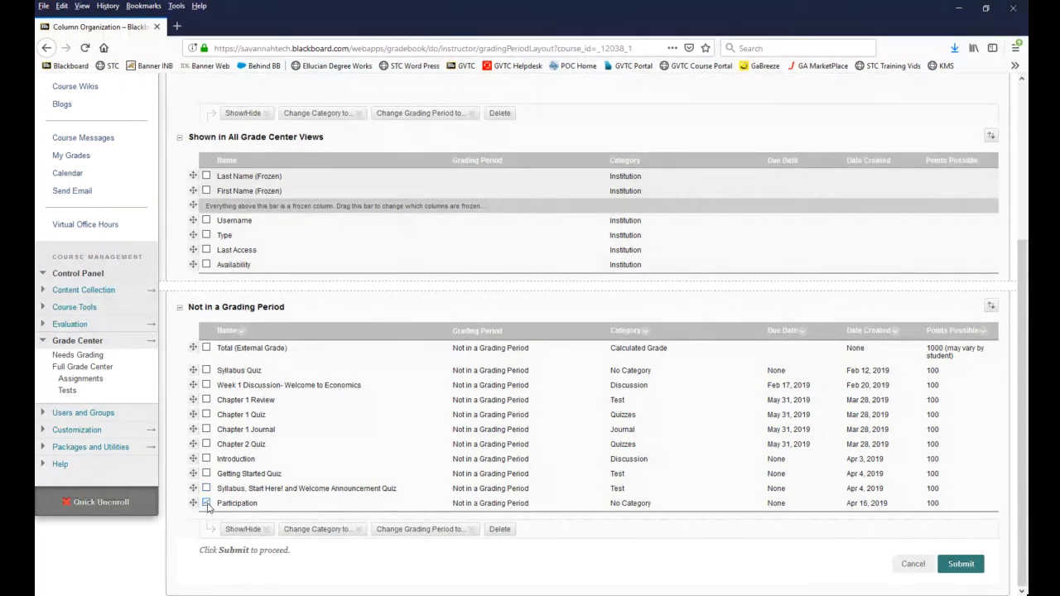
left_click(319, 532)
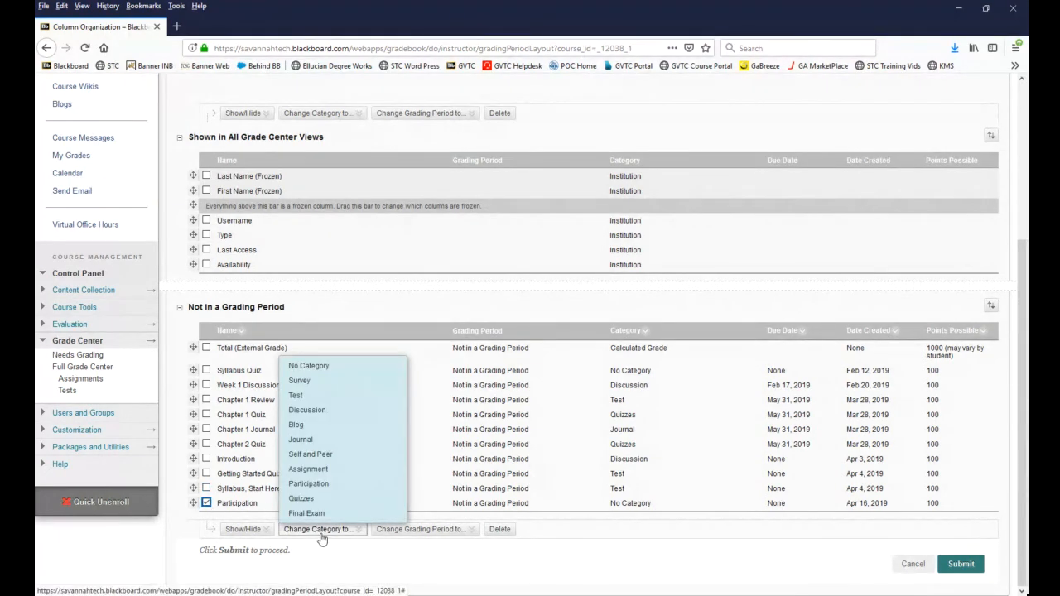
left_click(343, 490)
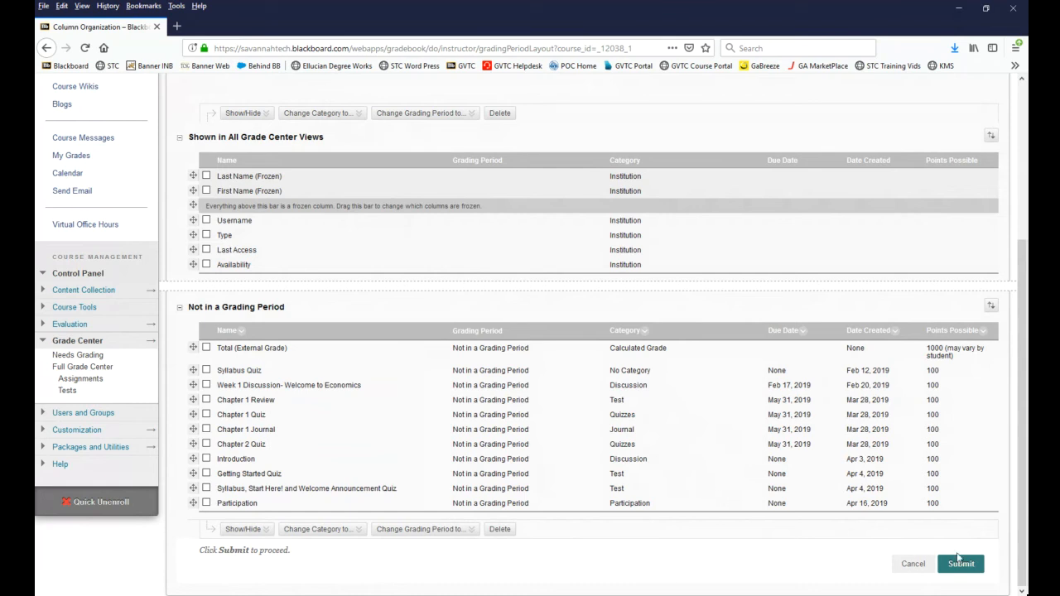
left_click(961, 565)
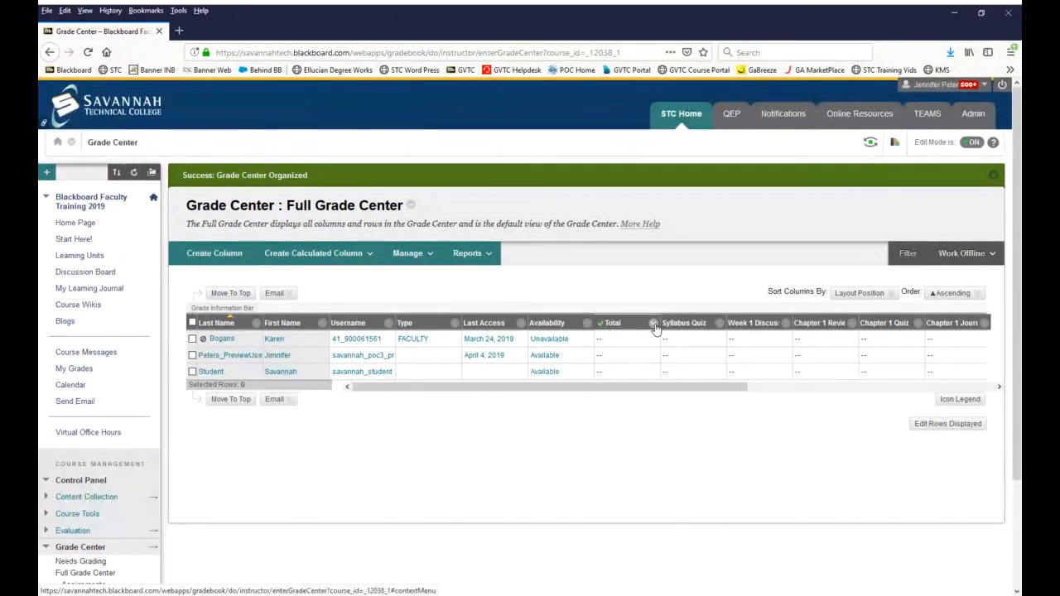
Step: Edit the Total column's information and set its total to include Selected Columns and Categories
left_click(655, 326)
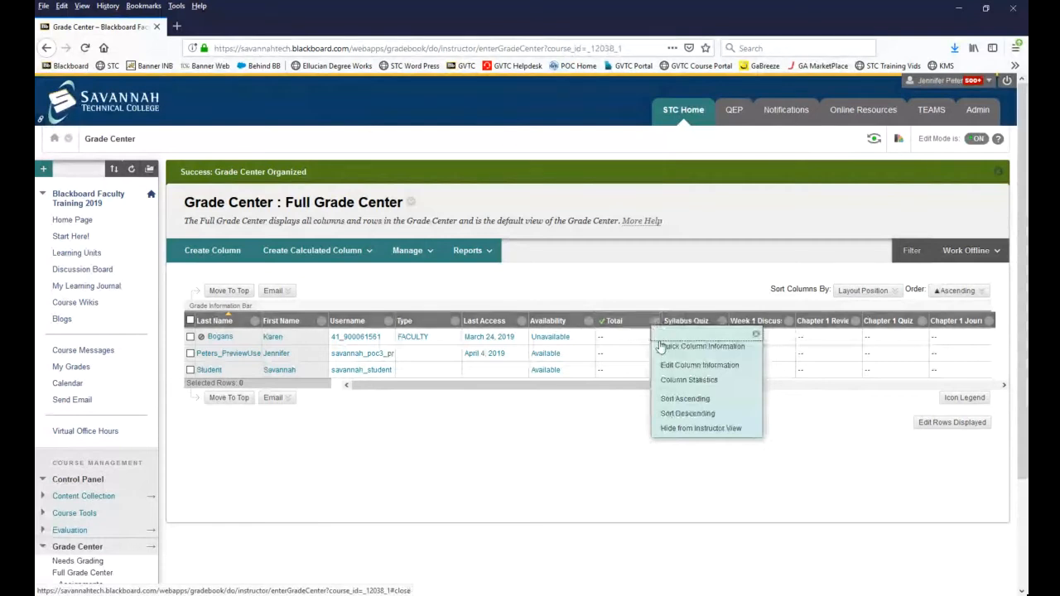
left_click(667, 368)
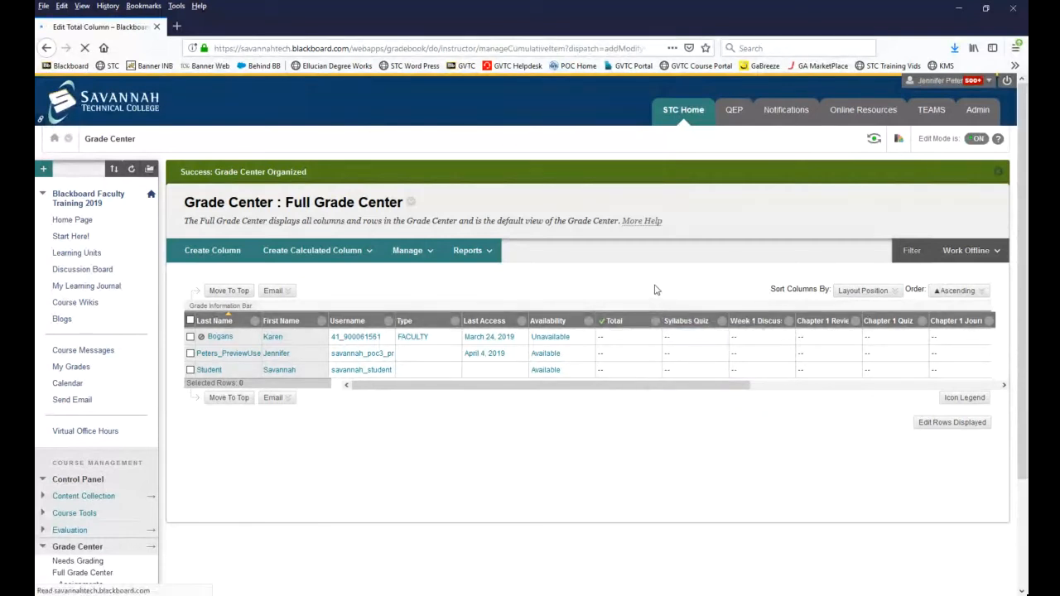
scroll(638, 306, "down", 3)
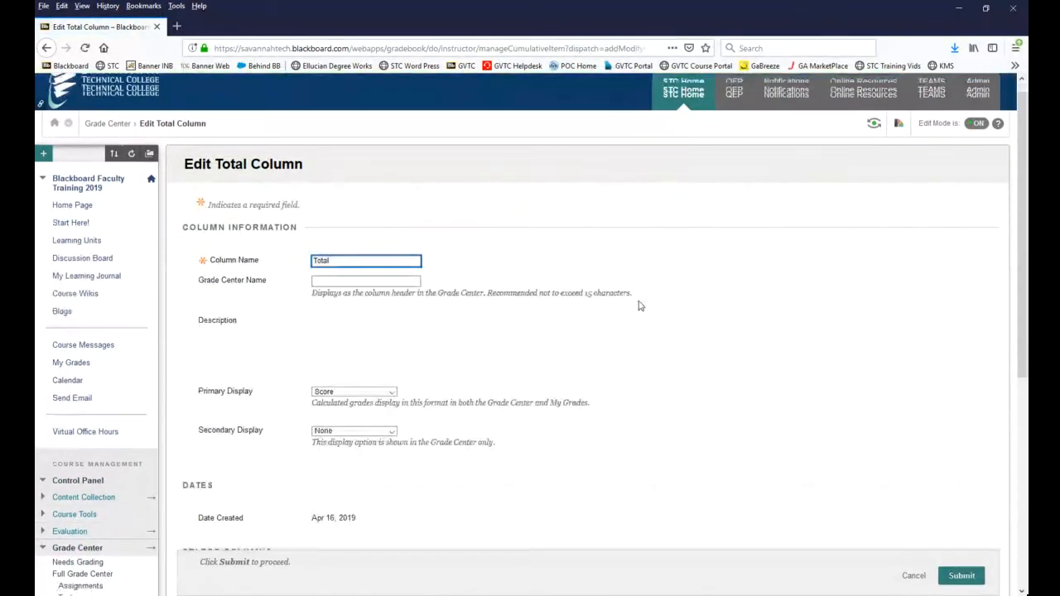
scroll(537, 340, "down", 5)
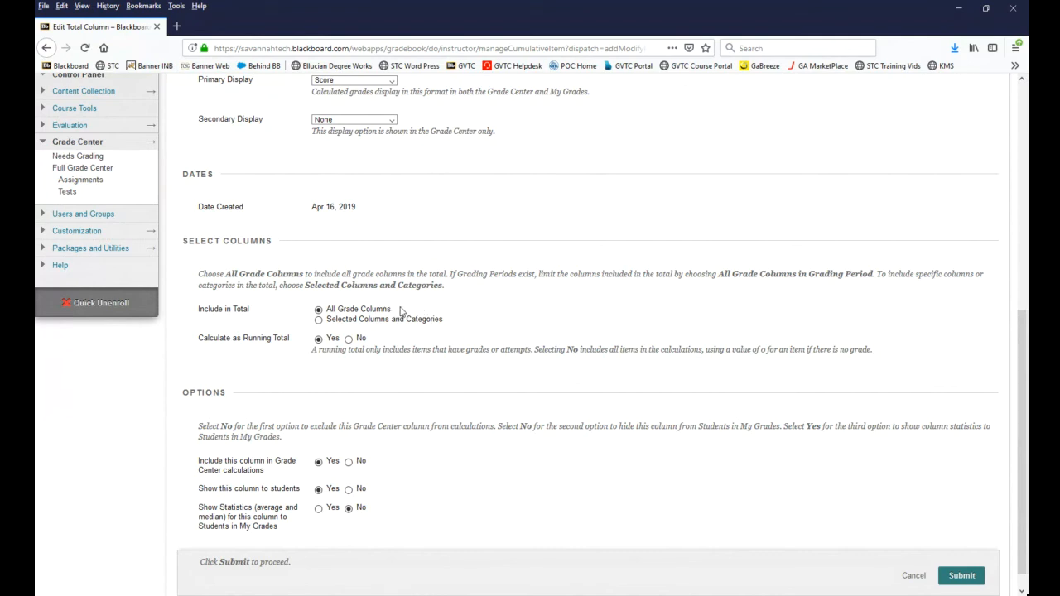
left_click(319, 321)
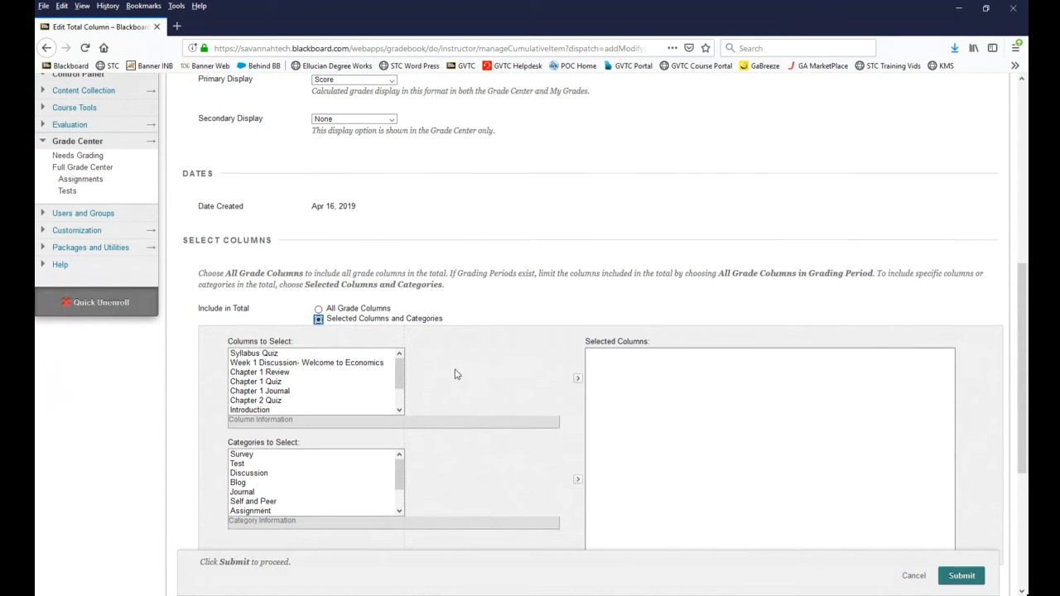
Step: Add the Test, Discussion, Journal, Assignment, Participation, Quizzes and Final Exam categories to the Total column's selected columns
scroll(456, 372, "down", 1)
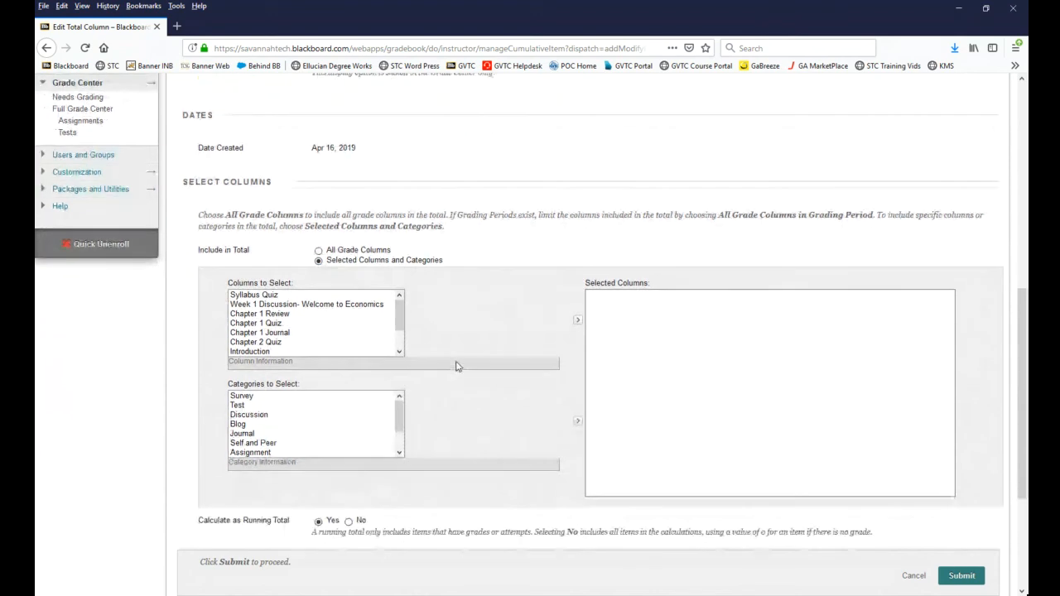
left_click(239, 407)
left_click(242, 415)
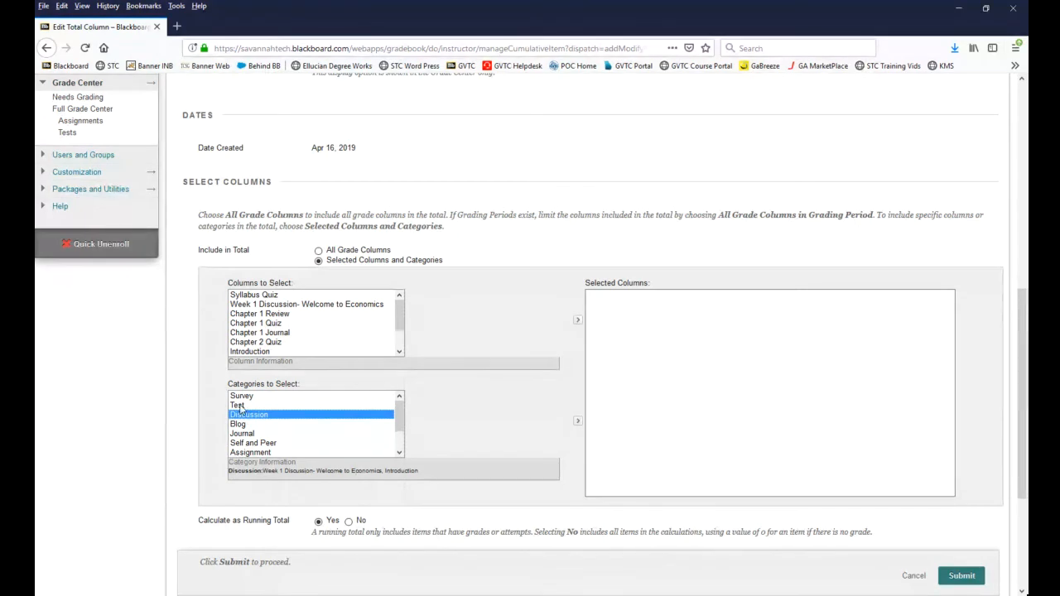
left_click(241, 407, "ctrl")
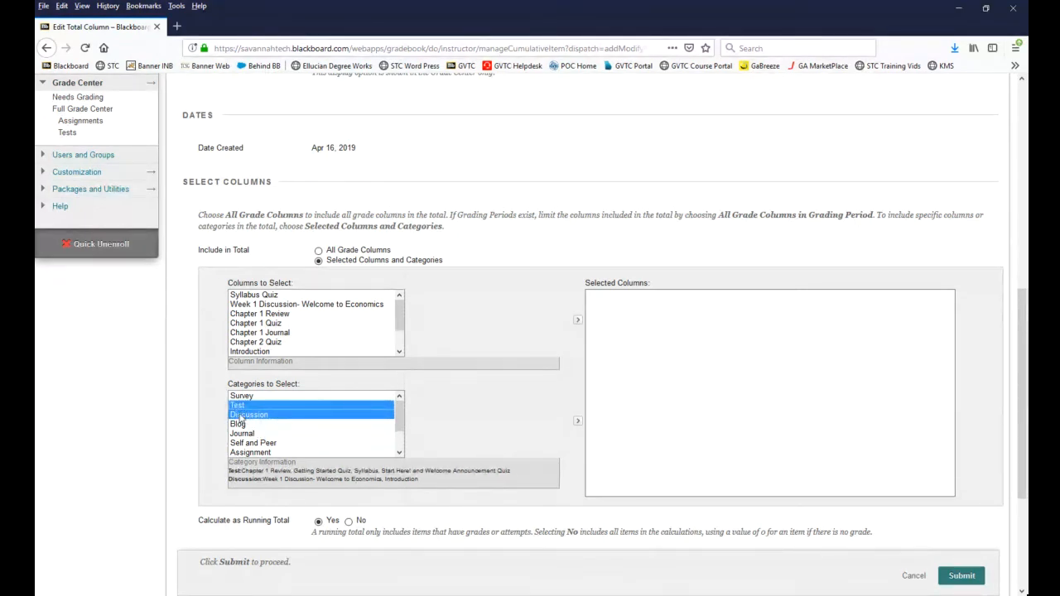
left_click(246, 411)
left_click(246, 408)
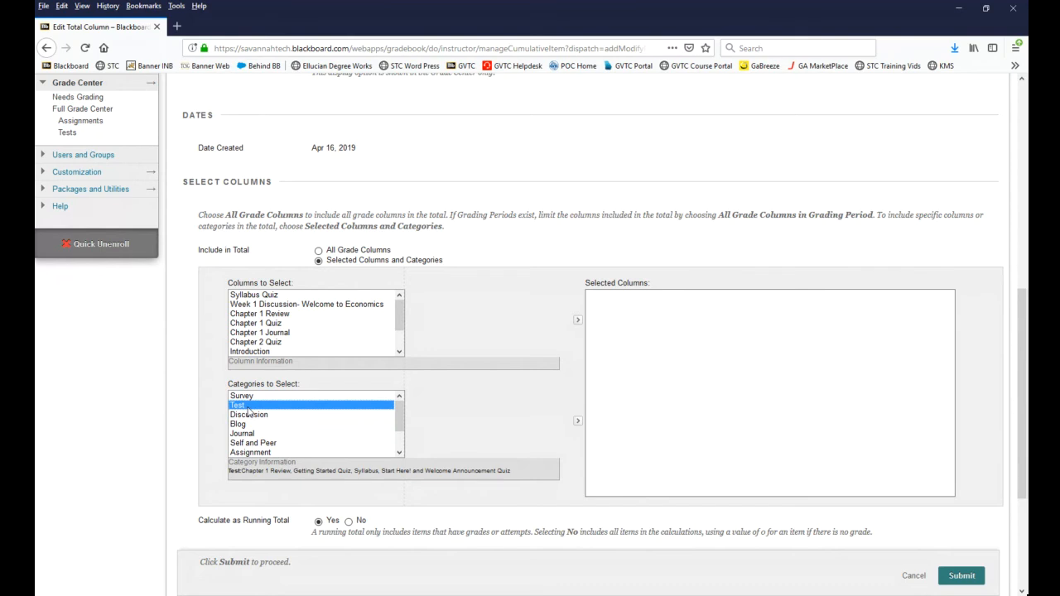
left_click(251, 416, "ctrl")
left_click(249, 433, "ctrl")
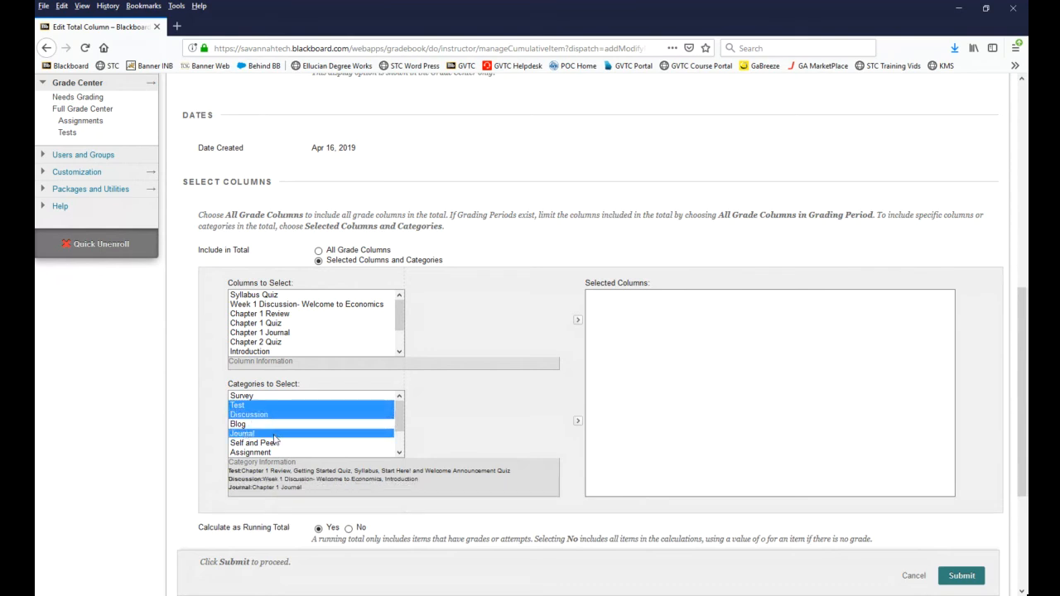
left_click(265, 453, "ctrl")
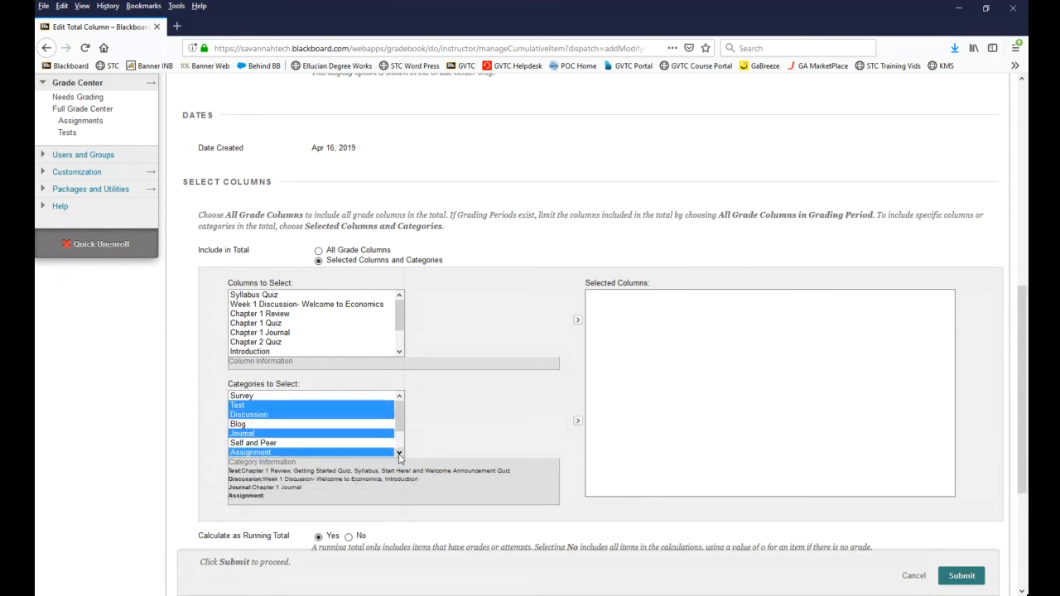
scroll(398, 454, "down", 1)
left_click(266, 436, "ctrl")
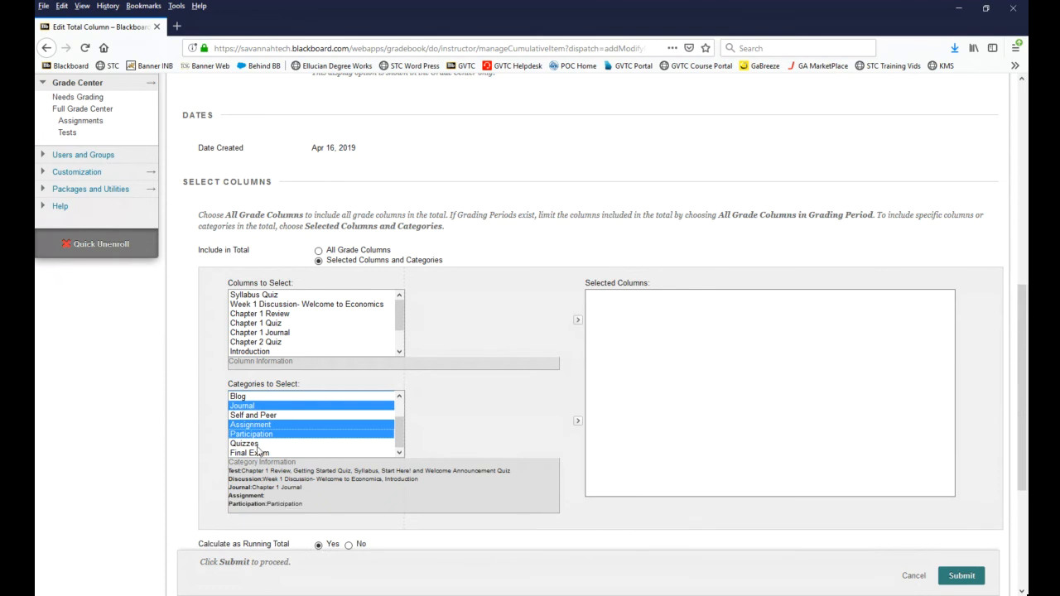
left_click(261, 446, "ctrl")
left_click(261, 453, "ctrl")
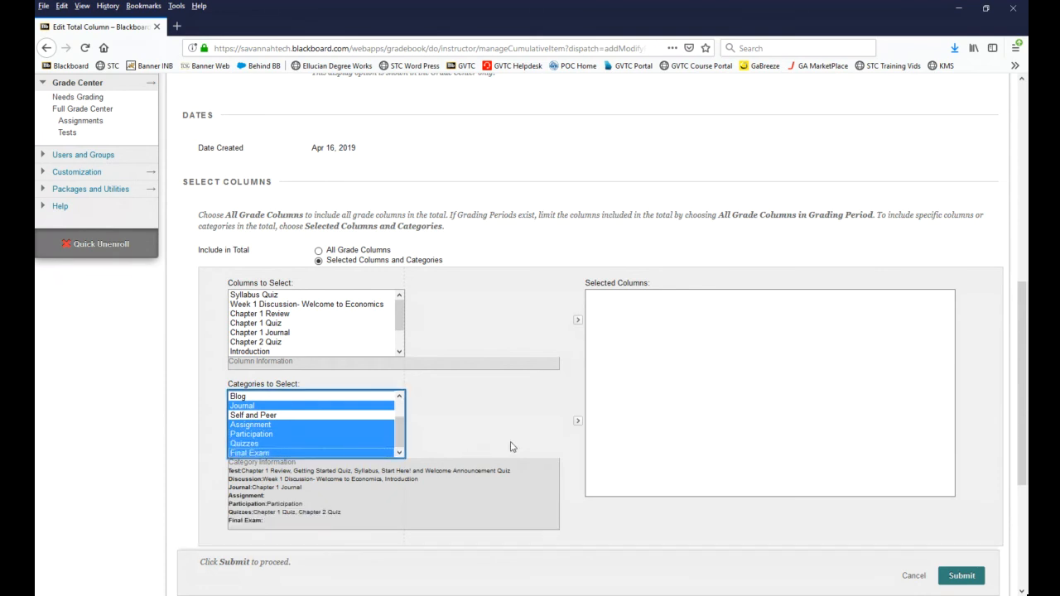
left_click(578, 424)
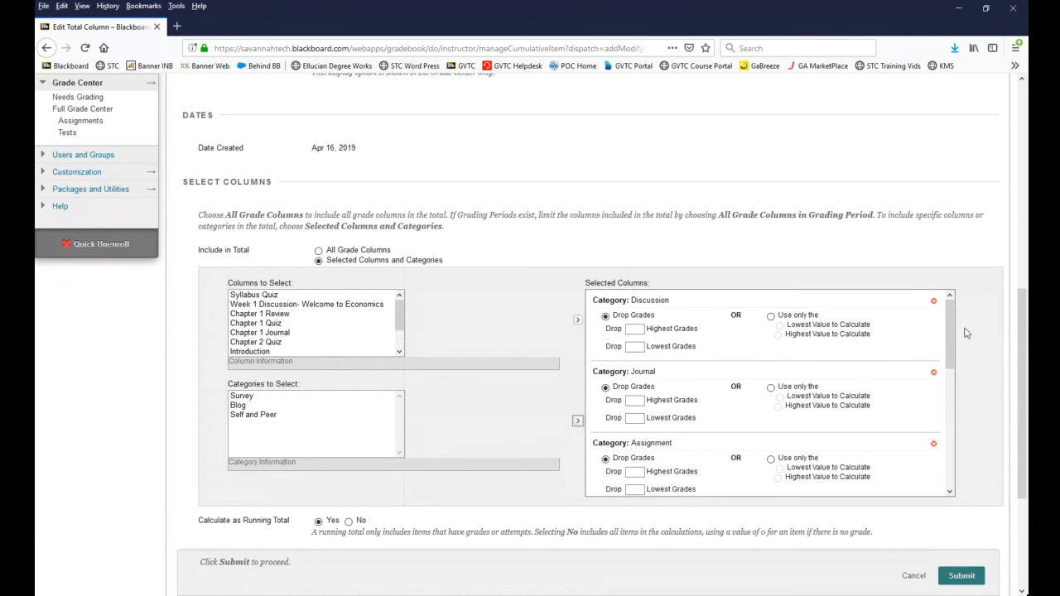
Step: Review the selected categories, exclude the Total column from Grade Center calculations, and submit the column
mouse_move(951, 315)
left_mouse_down()
mouse_move(950, 324)
mouse_move(951, 309)
left_mouse_up()
scroll(953, 315, "down", 1)
left_click_drag(954, 362, 968, 455)
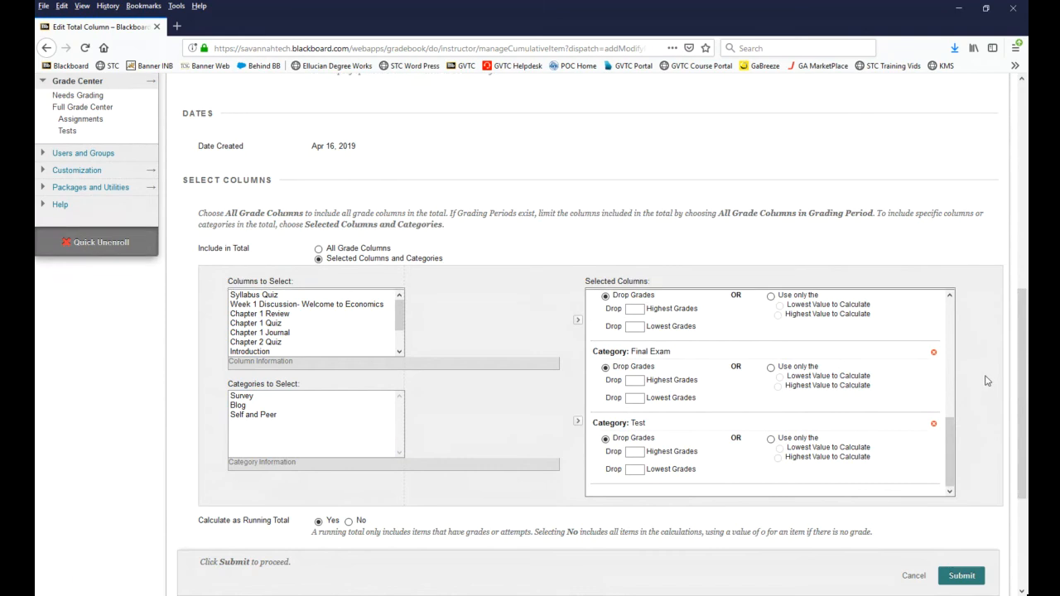
scroll(984, 372, "down", 3)
scroll(984, 364, "down", 2)
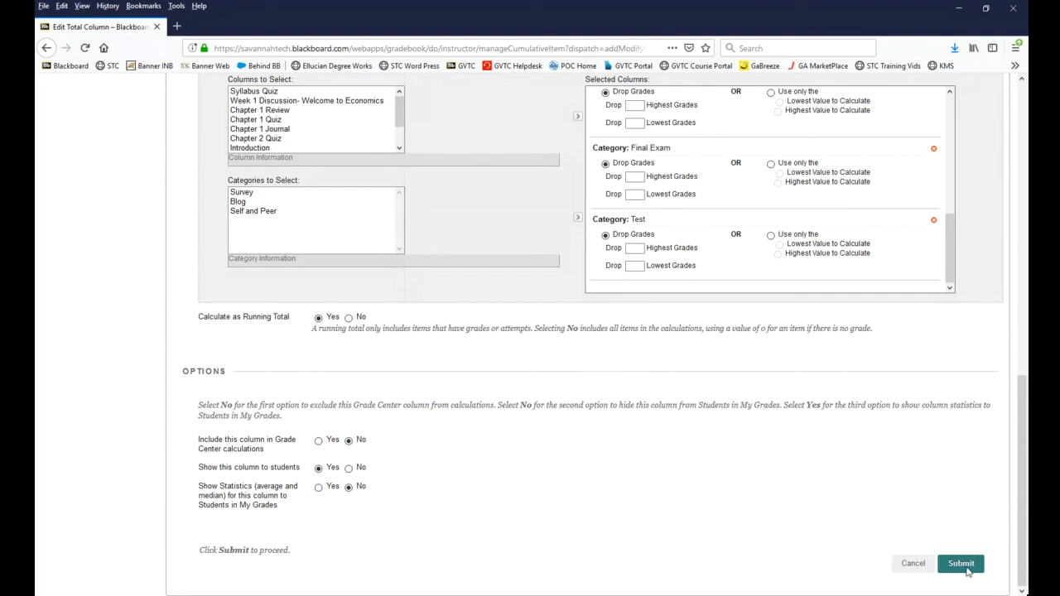
left_click(963, 565)
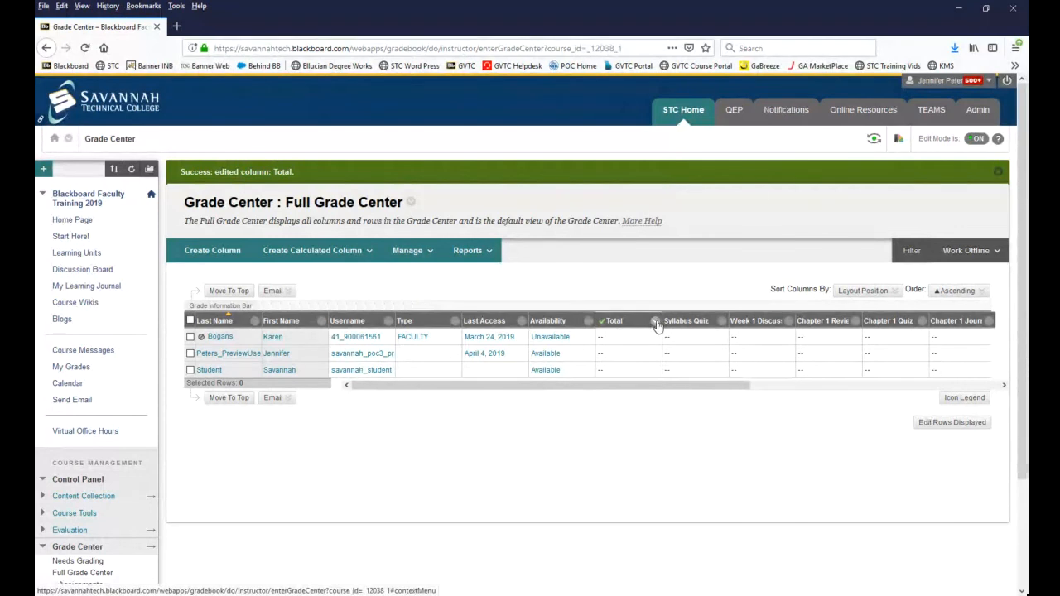
Step: Check the Total column's options and set the Syllabus Quiz column as the external grade
left_click(655, 323)
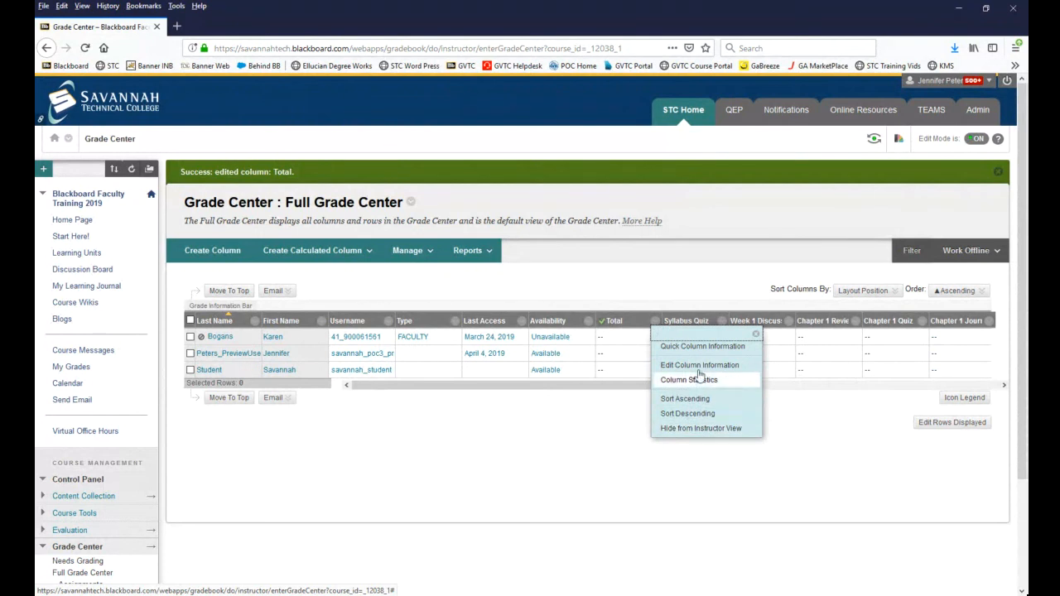
left_click(621, 323)
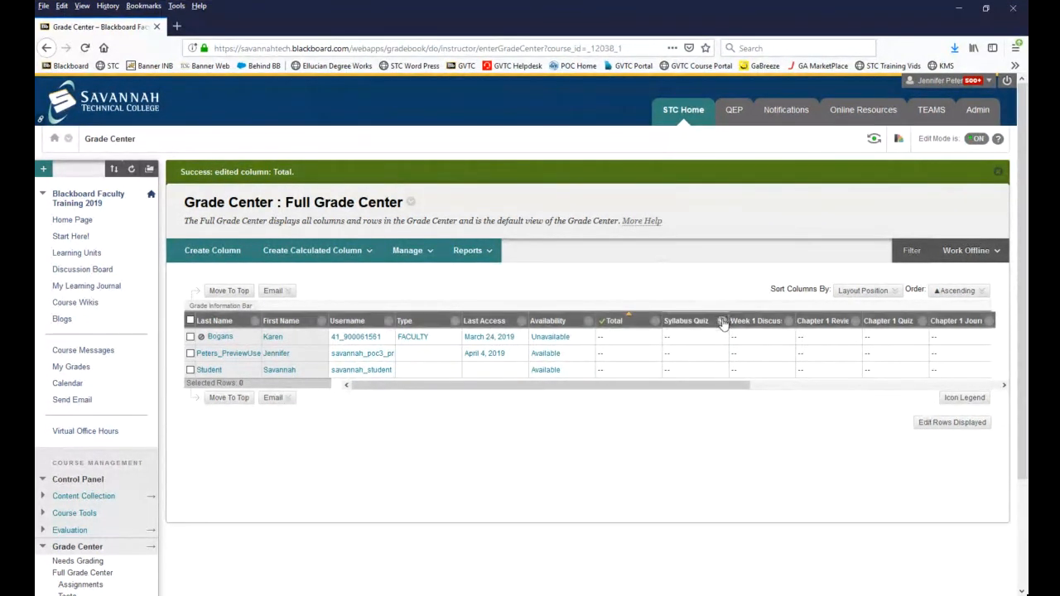
left_click(722, 321)
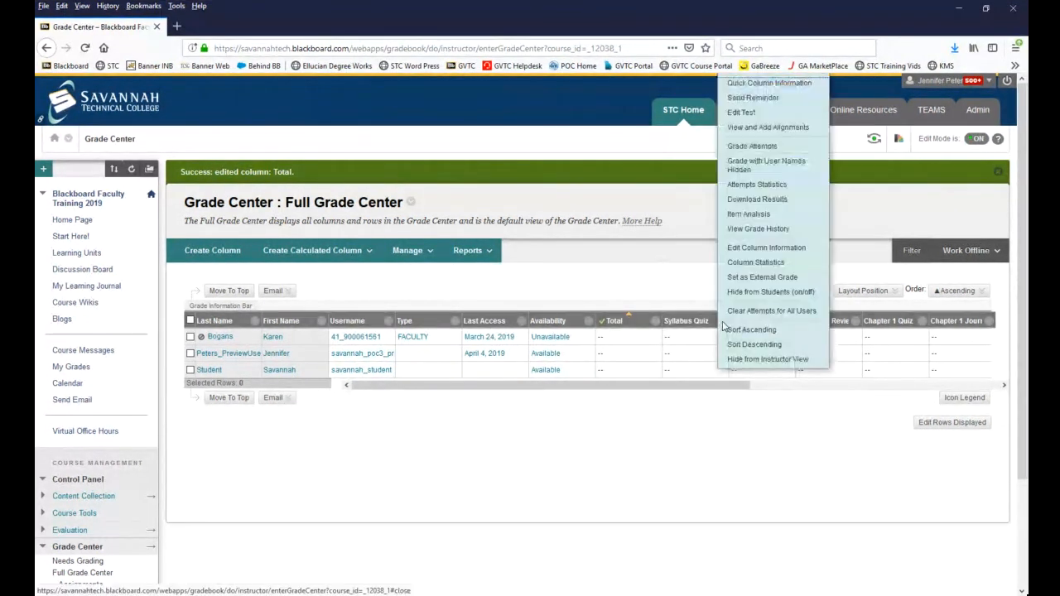
left_click(734, 282)
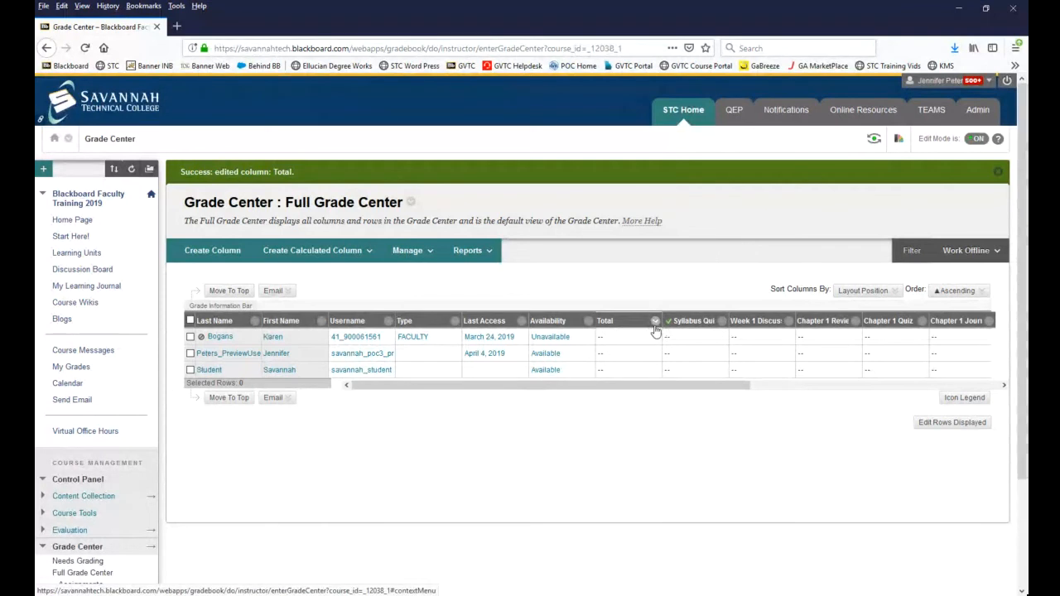
Step: Set the Total column back as the external grade and reopen its column options
left_click(655, 322)
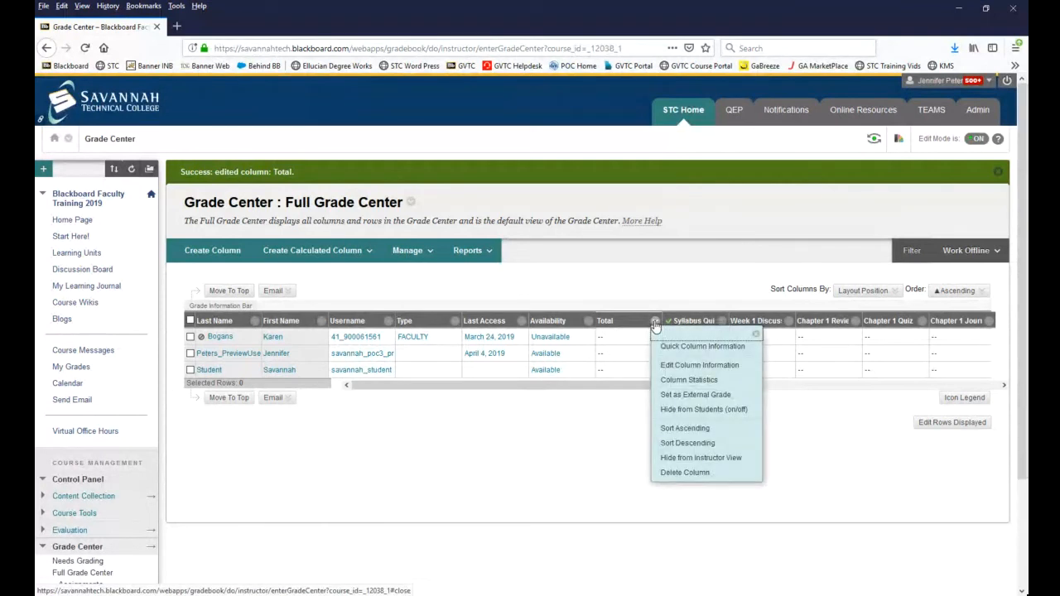
left_click(655, 322)
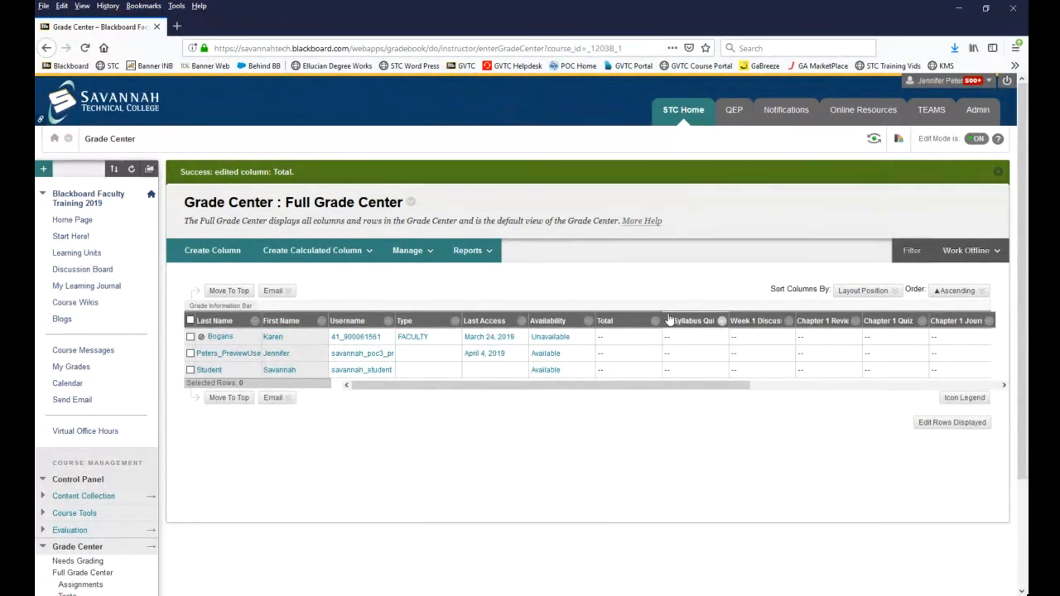
left_click(655, 322)
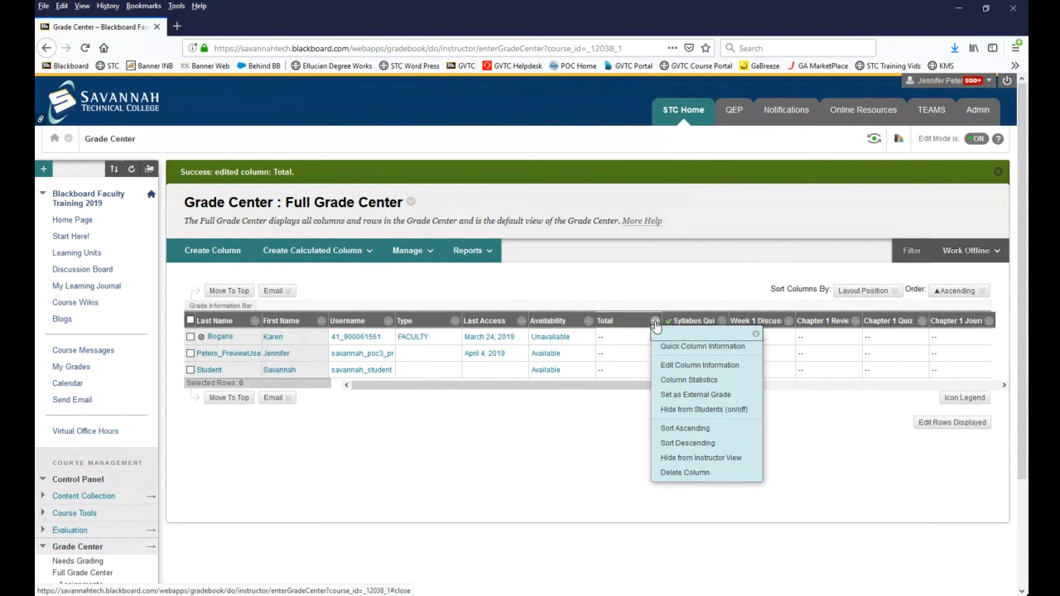
left_click(688, 395)
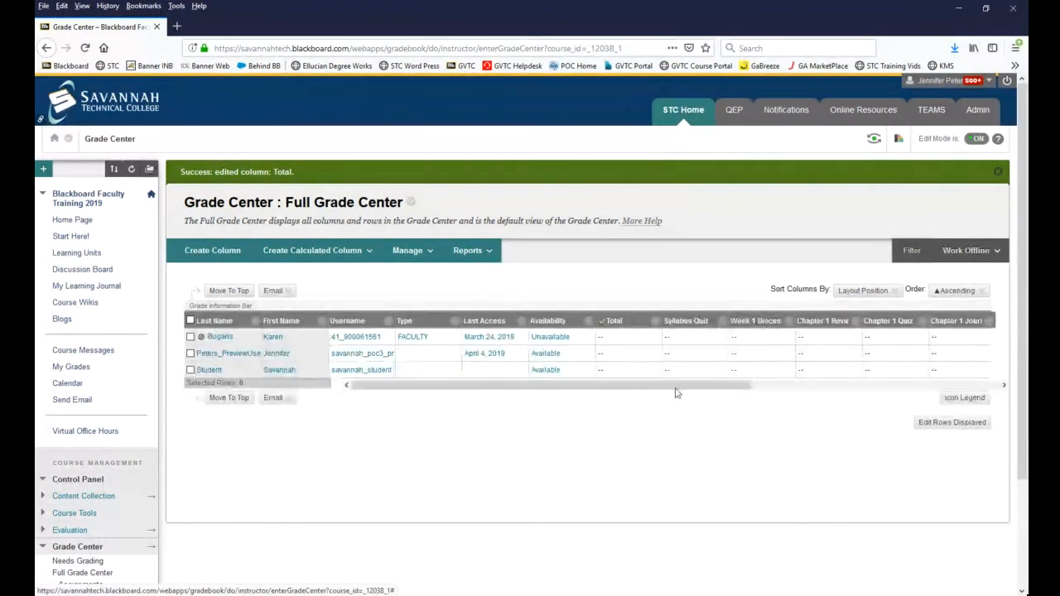
left_click(656, 323)
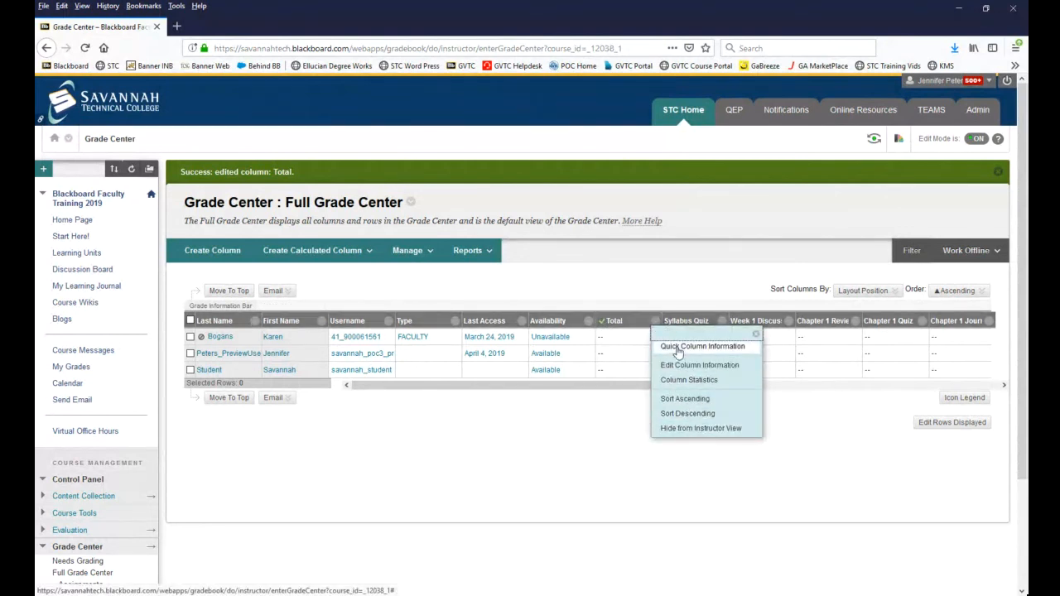